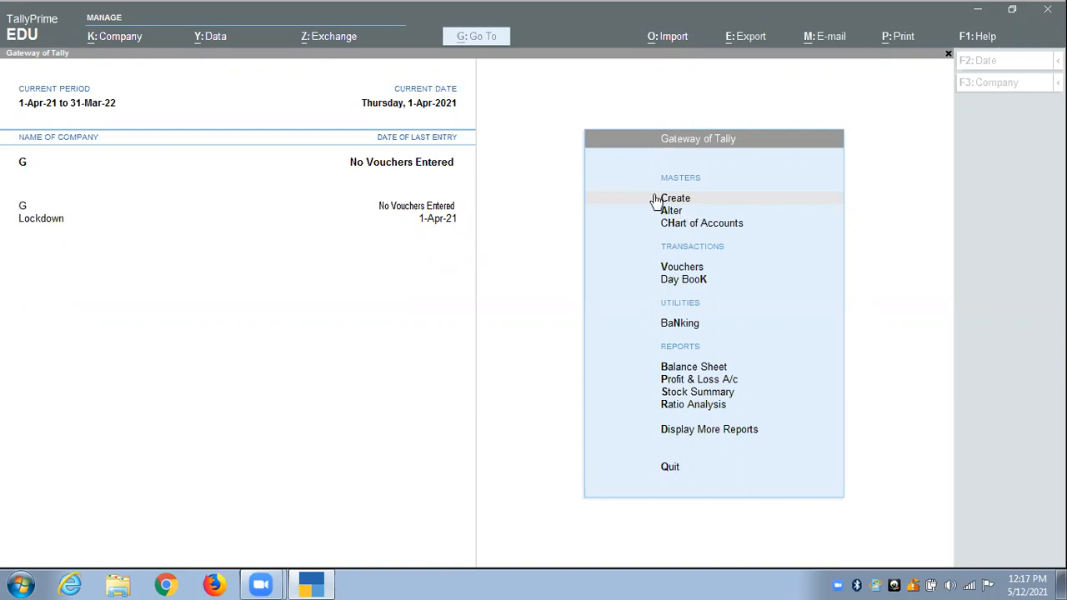
Start creating a Location master, choosing to create a new location instead of altering Main Location.
click(625, 200)
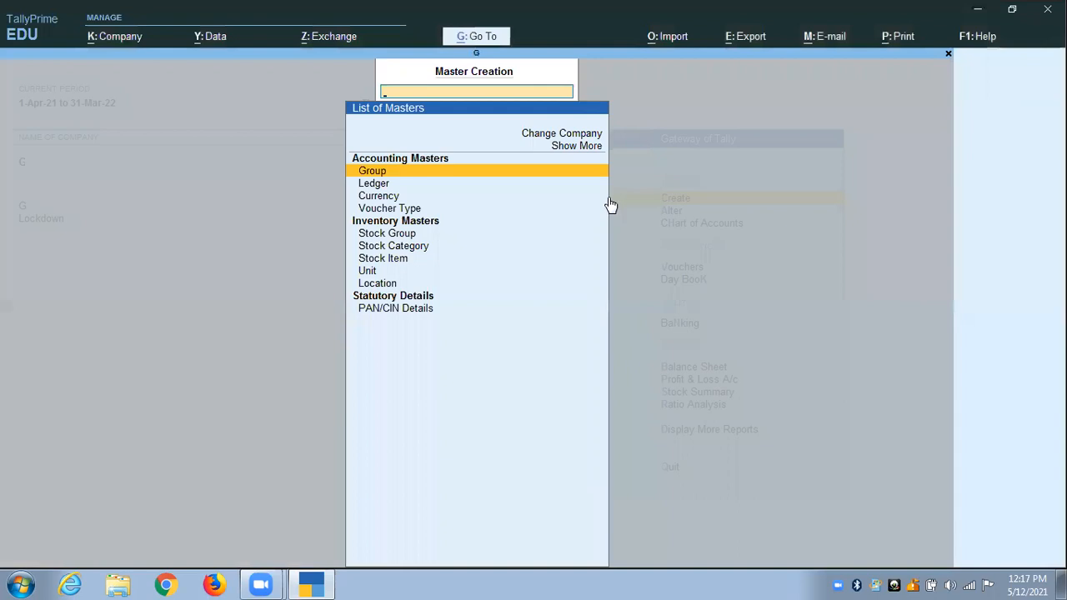
key(Escape)
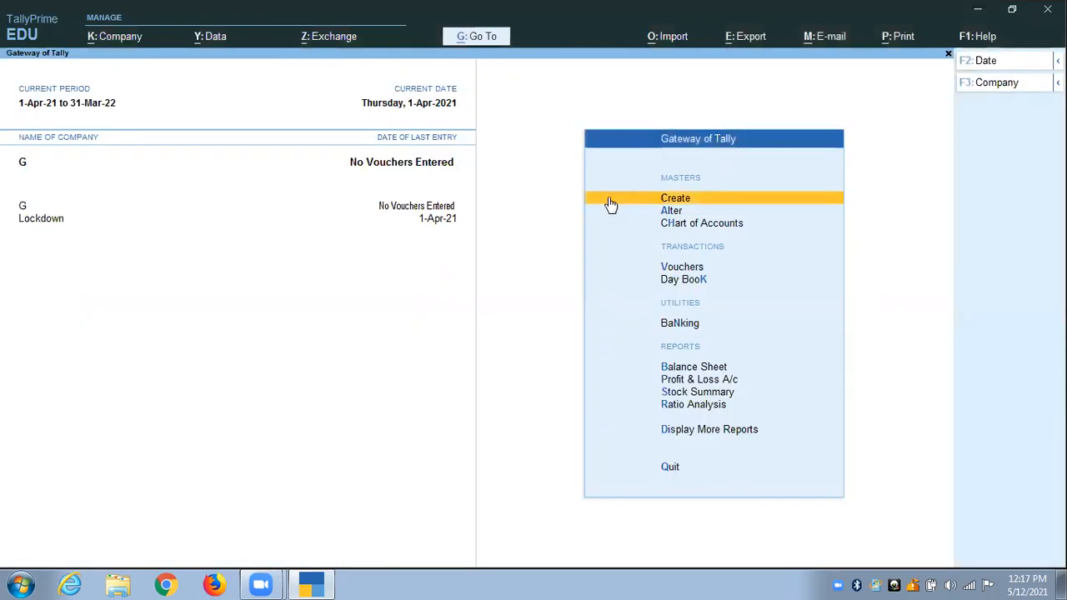
click(656, 198)
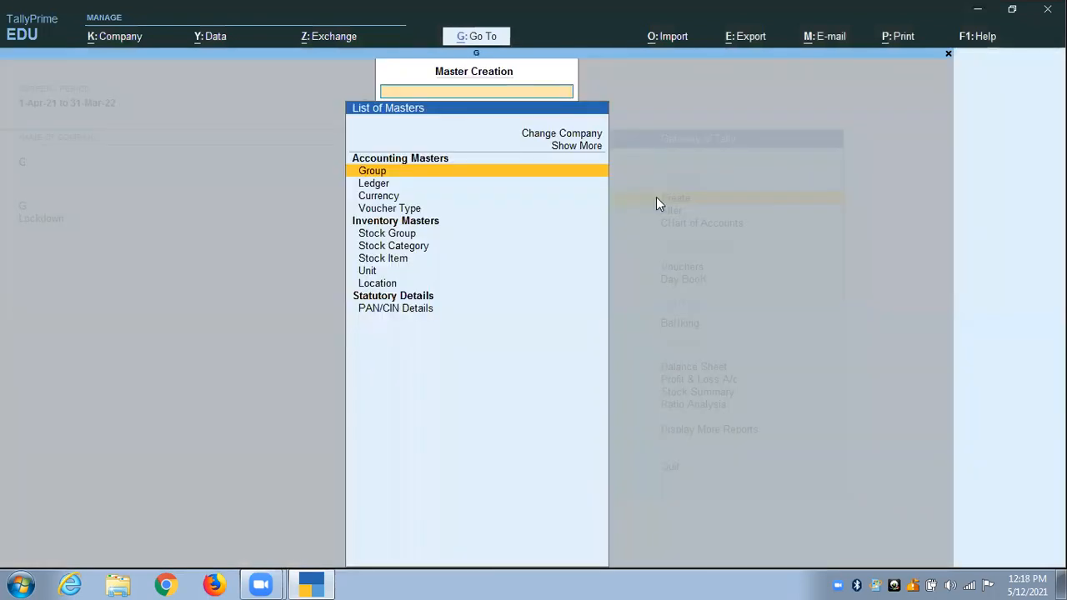
key(Down)
key(Down)
key(Down)
key(Down)
key(Down)
key(Down)
key(Down)
key(Down)
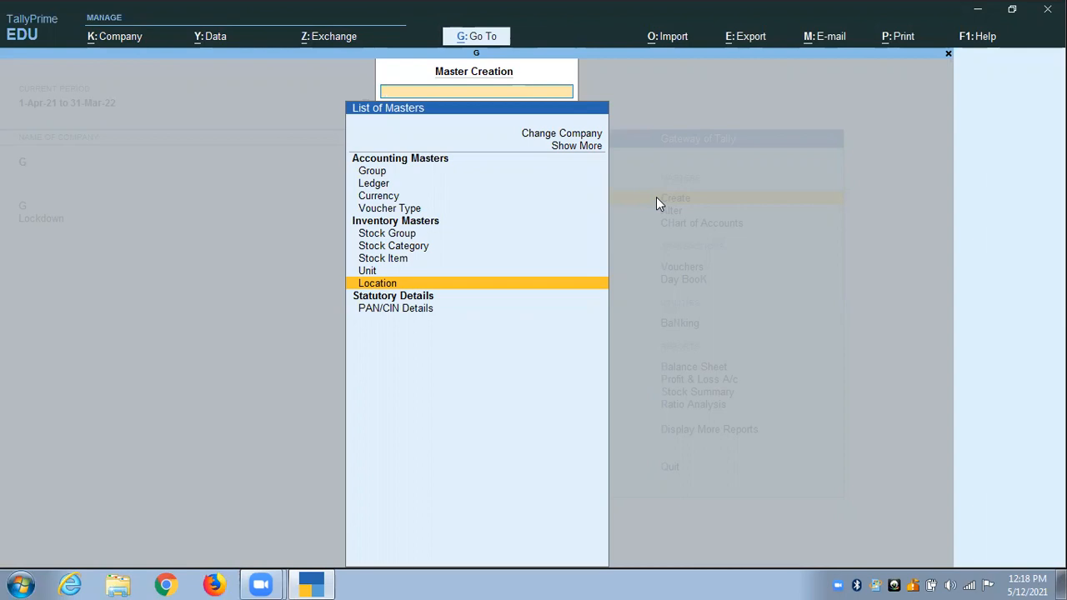
key(Return)
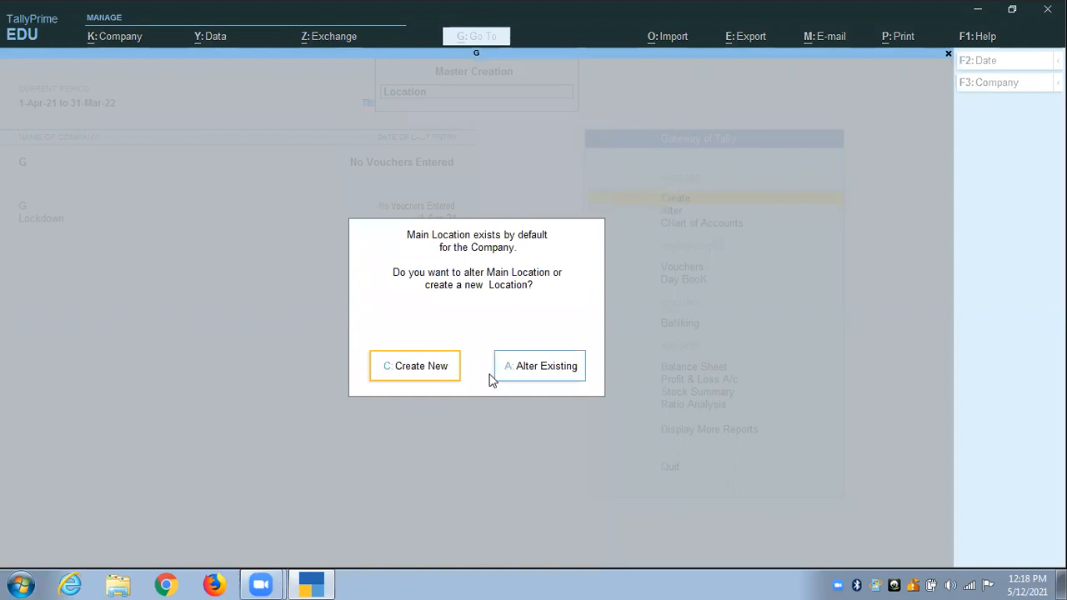
click(403, 374)
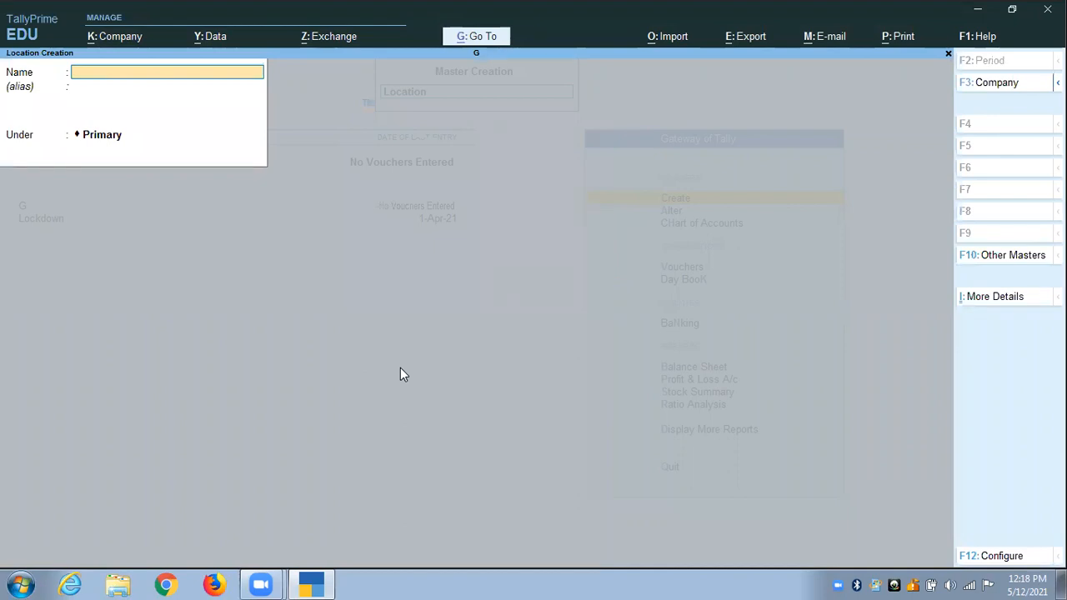
Create a location named Head Office Store under Primary and accept it.
text(Headoff)
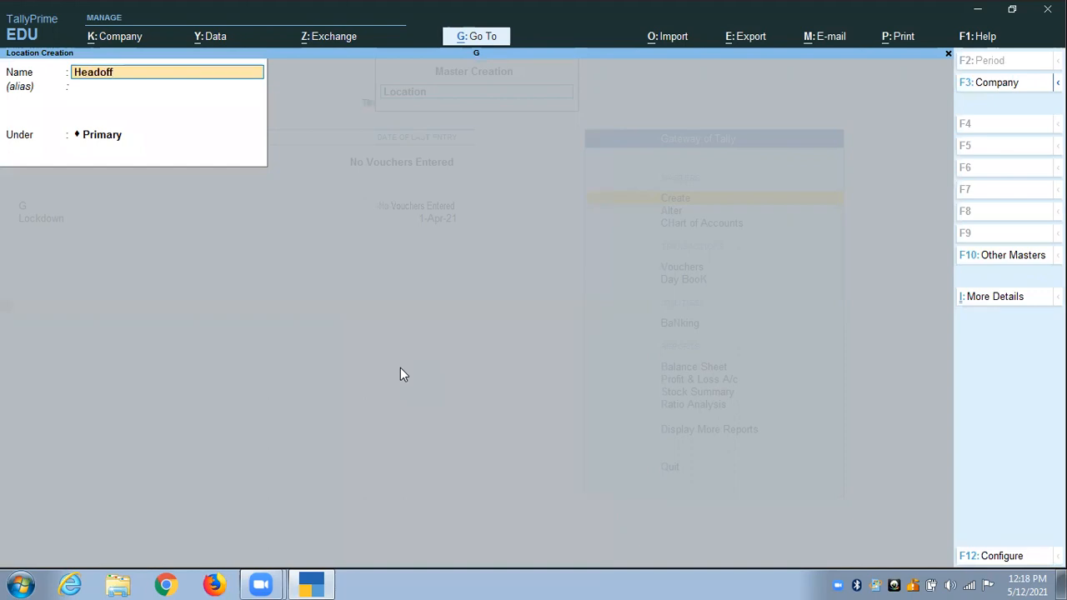
key(BackSpace)
key(BackSpace)
key(BackSpace)
text(office Store)
key(Return)
key(Return)
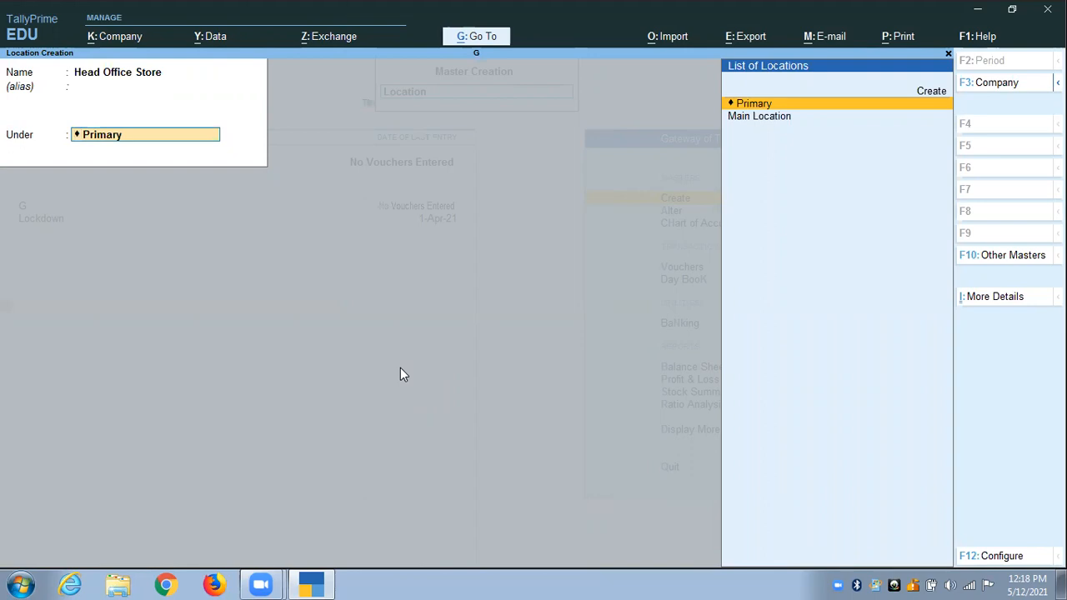
key(Return)
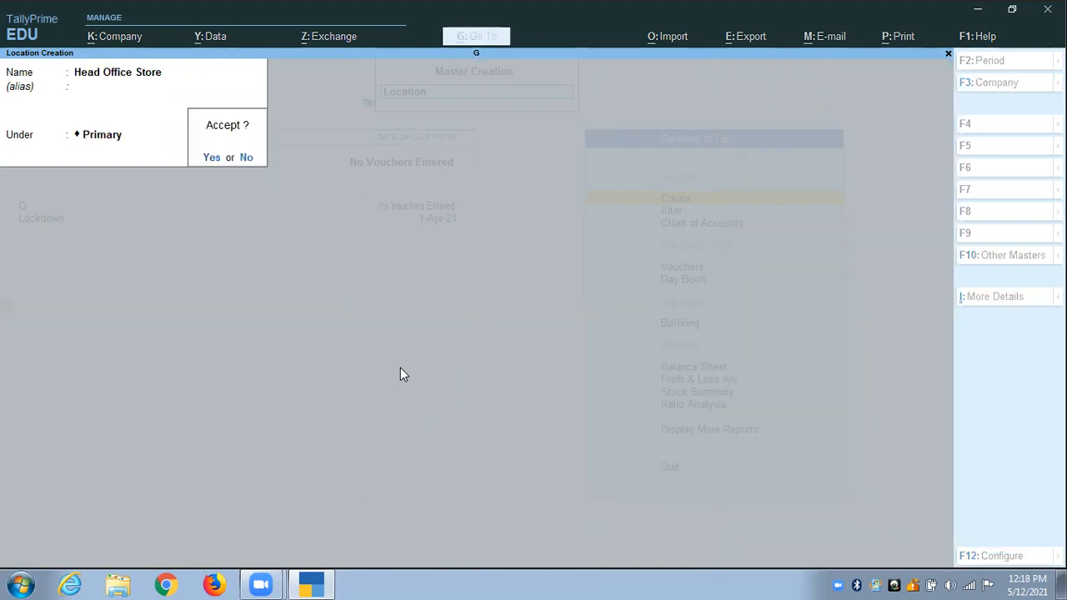
key(Return)
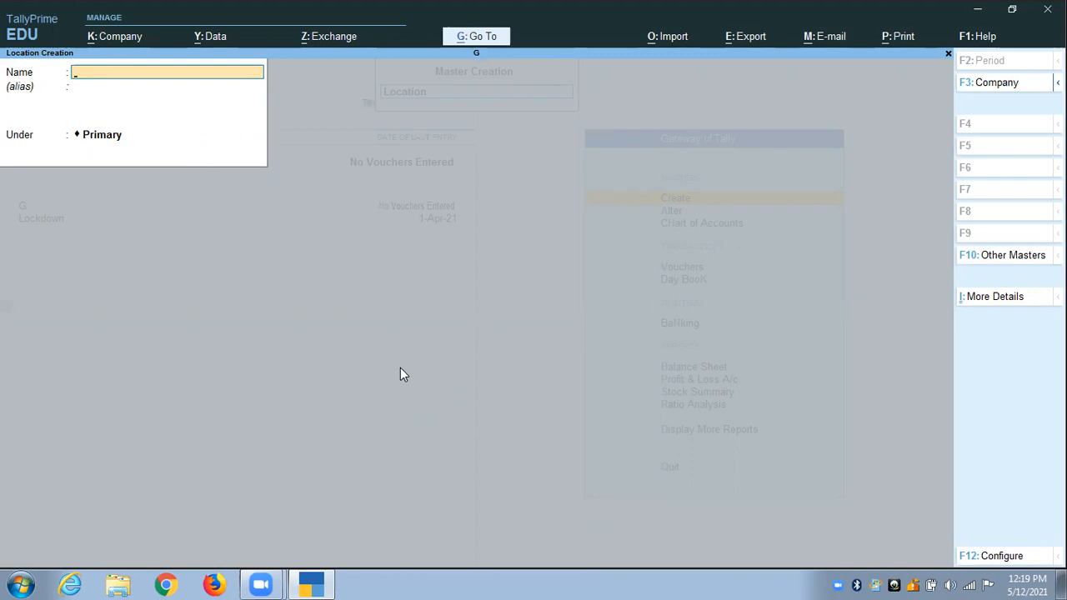
Create a second location named Branch Office Store under Primary and return to the Gateway of Tally.
text(Bra)
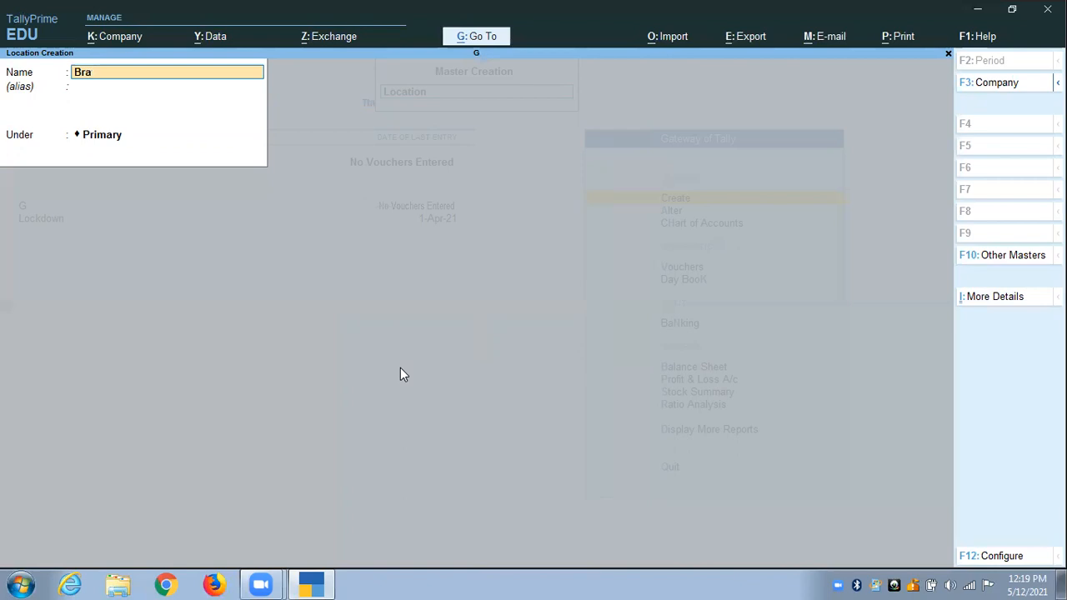
text(nch office Store)
key(Return)
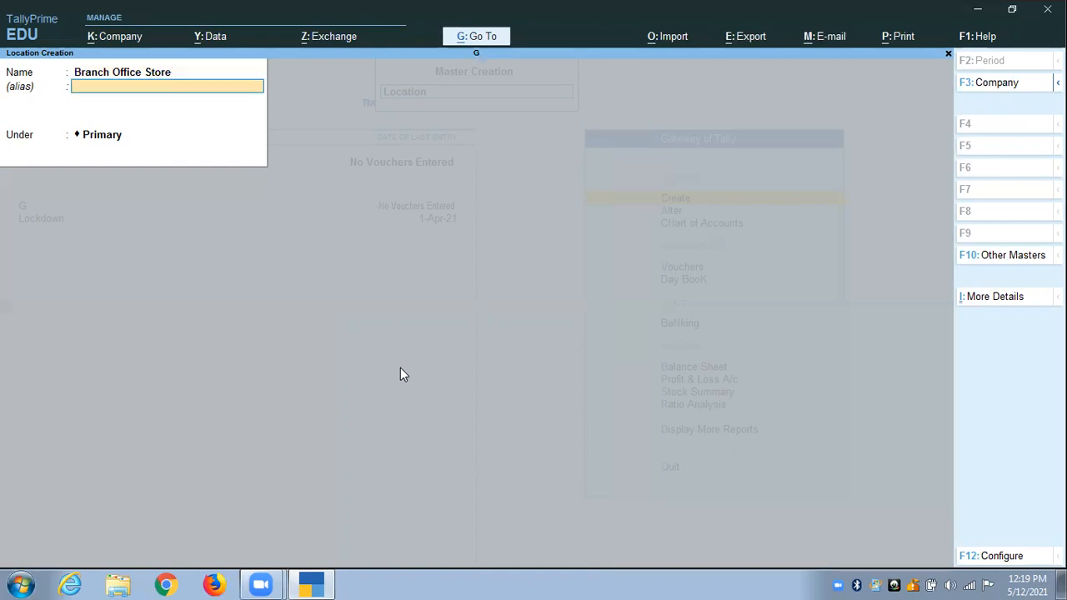
key(Return)
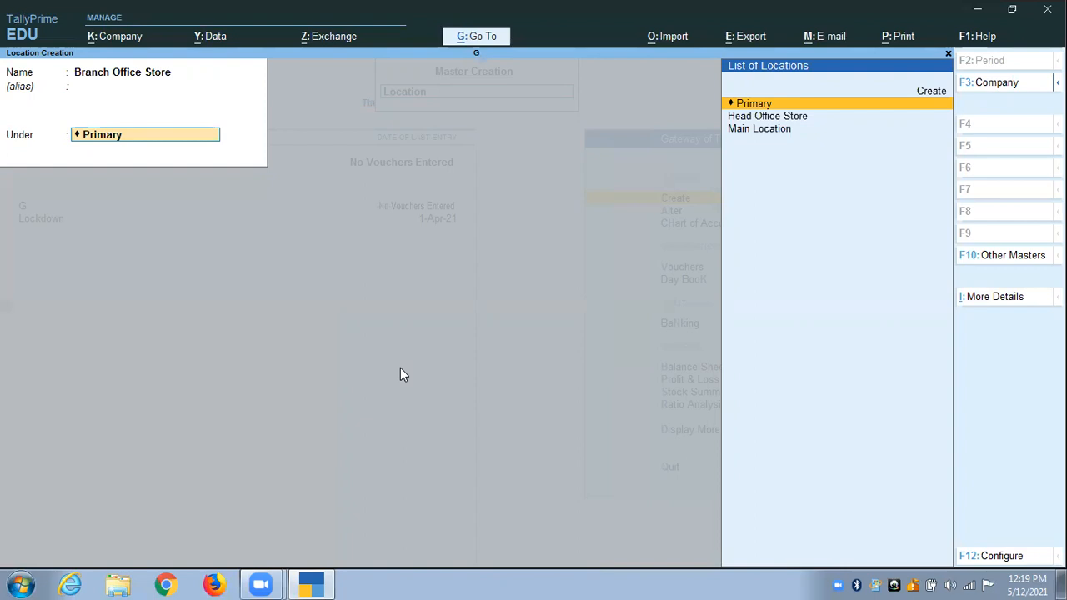
key(Return)
key(Return)
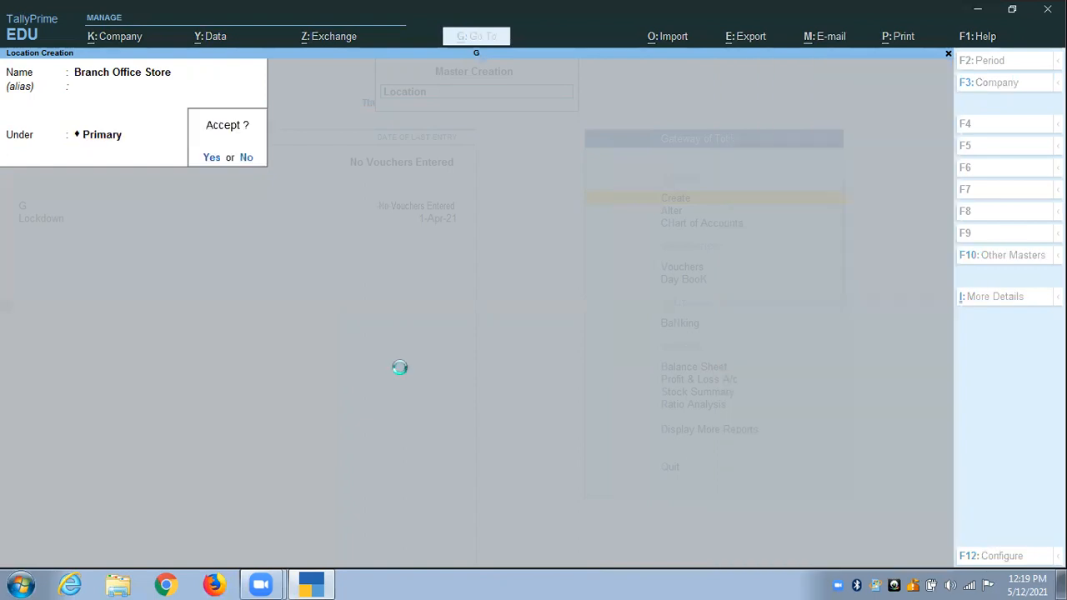
key(Escape)
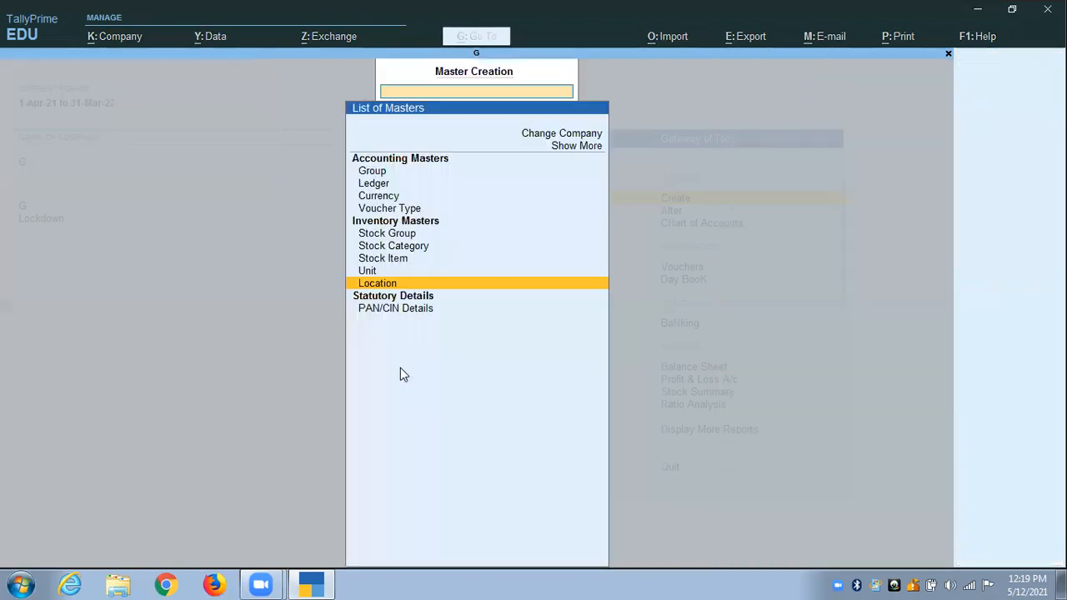
key(Escape)
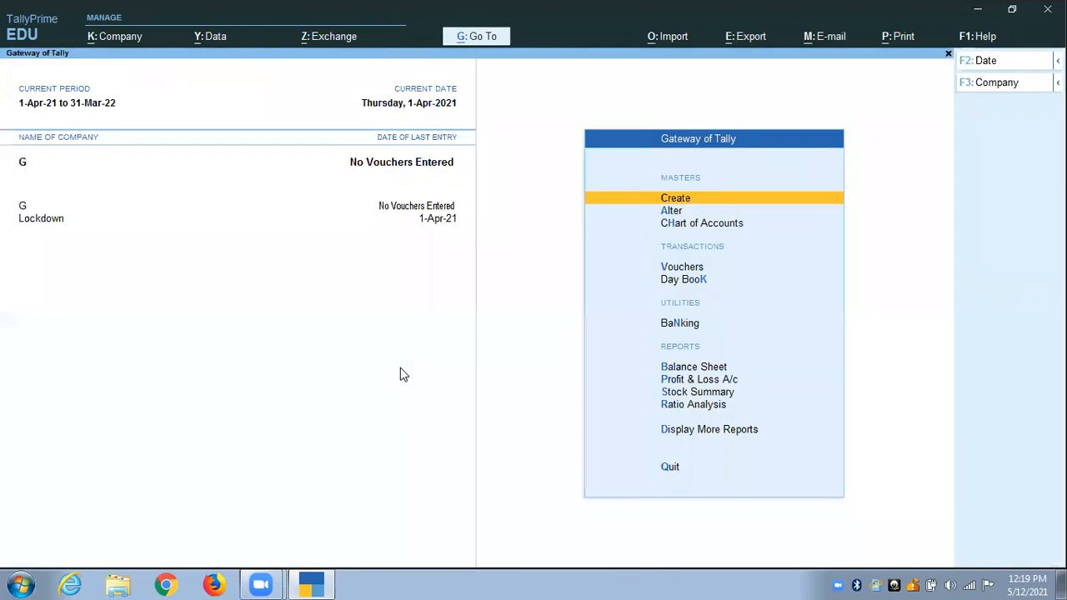
Bring up the list of existing Location masters for alteration.
key(Down)
key(Return)
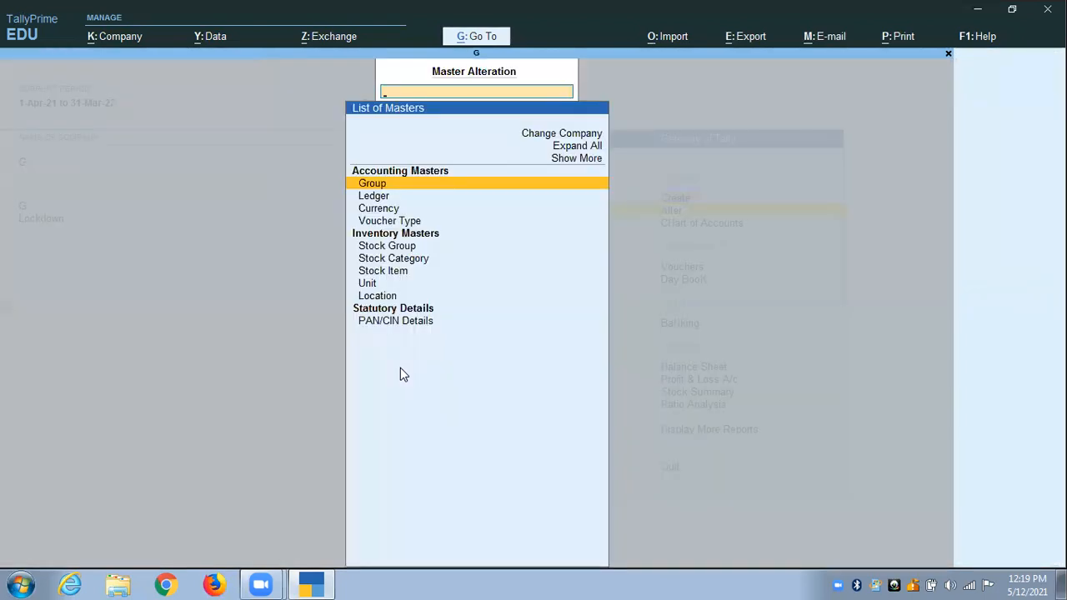
key(Down)
key(Down)
key(Down)
key(Down)
key(Down)
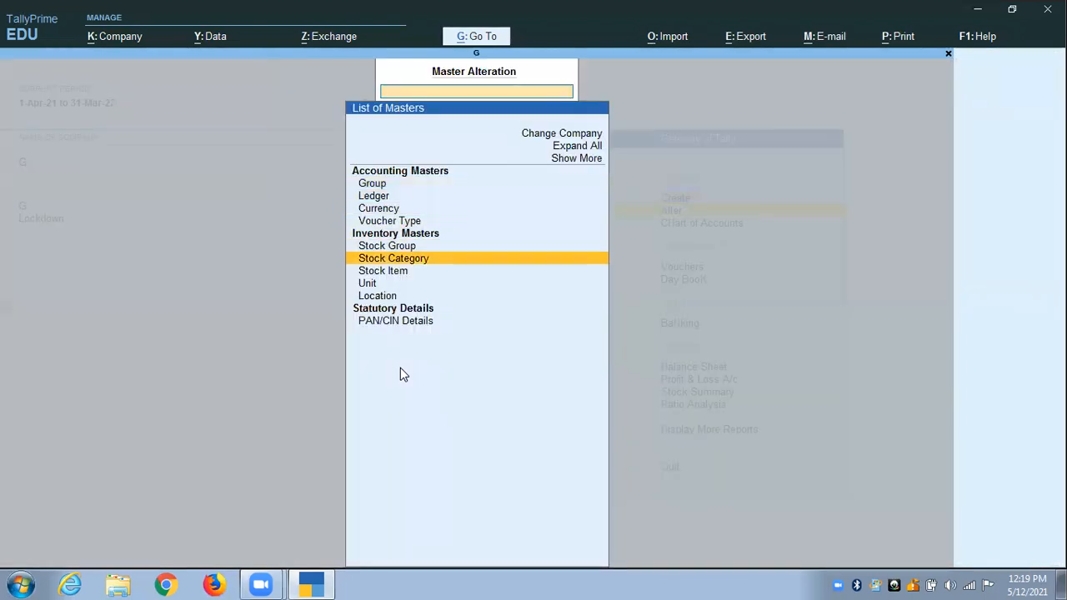
key(Down)
key(Down)
key(Down)
key(Return)
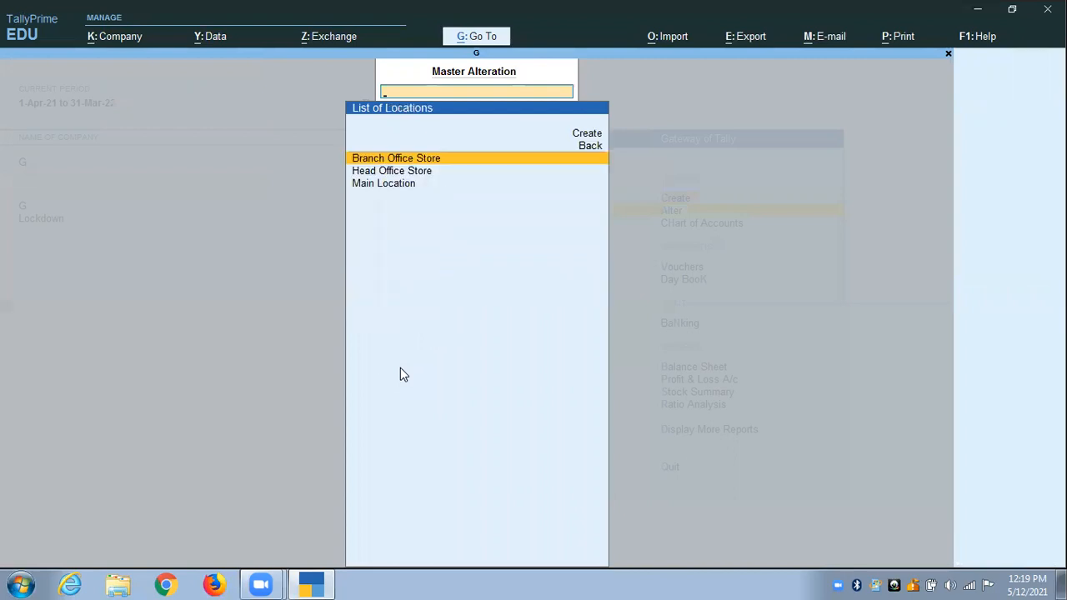
Open the Branch Office Store location to view its details and return to the Gateway of Tally.
key(Down)
key(Up)
key(Down)
key(Up)
key(Return)
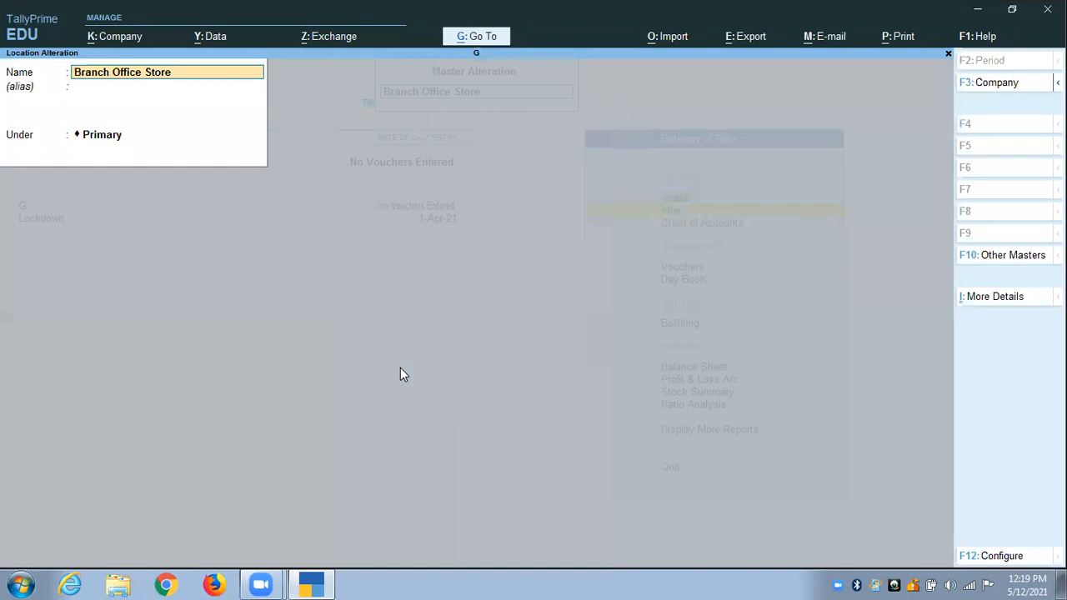
key(BackSpace)
key(Escape)
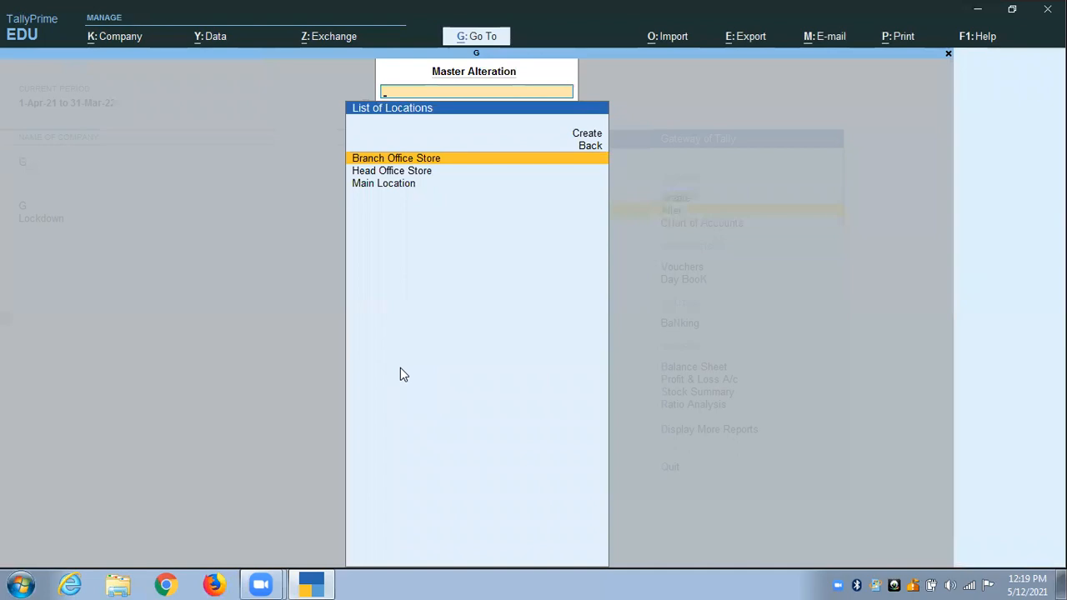
key(BackSpace)
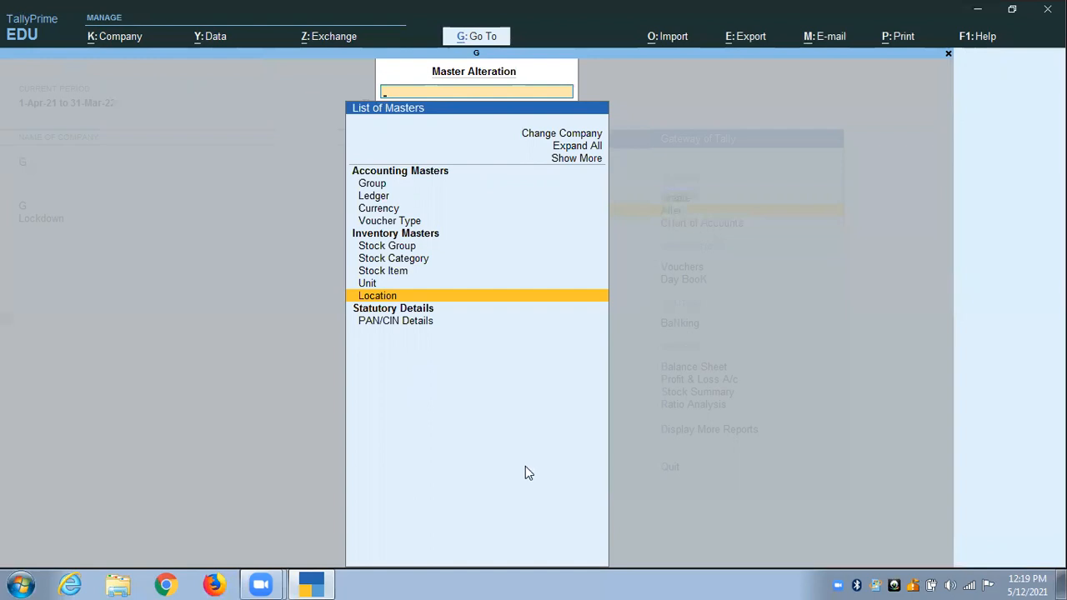
key(Escape)
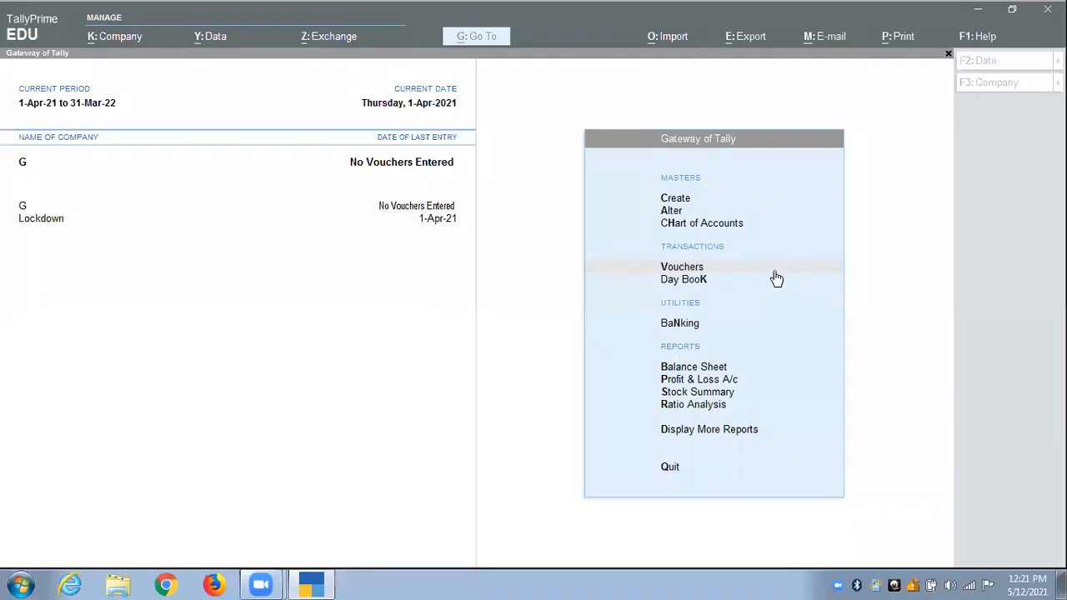
Open voucher entry from the Gateway of Tally.
click(774, 273)
key(Escape)
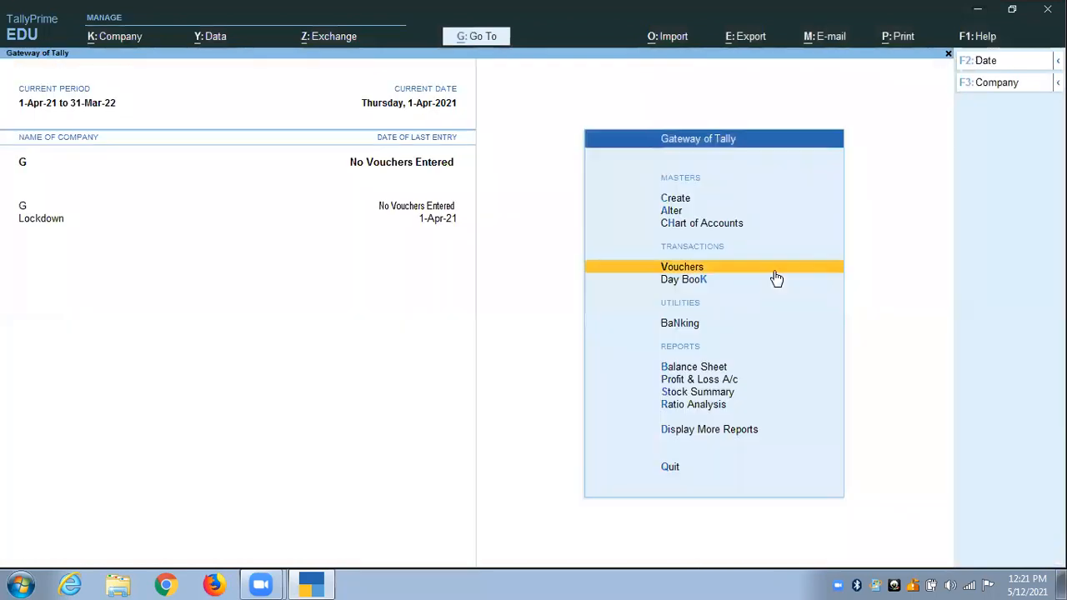
click(774, 273)
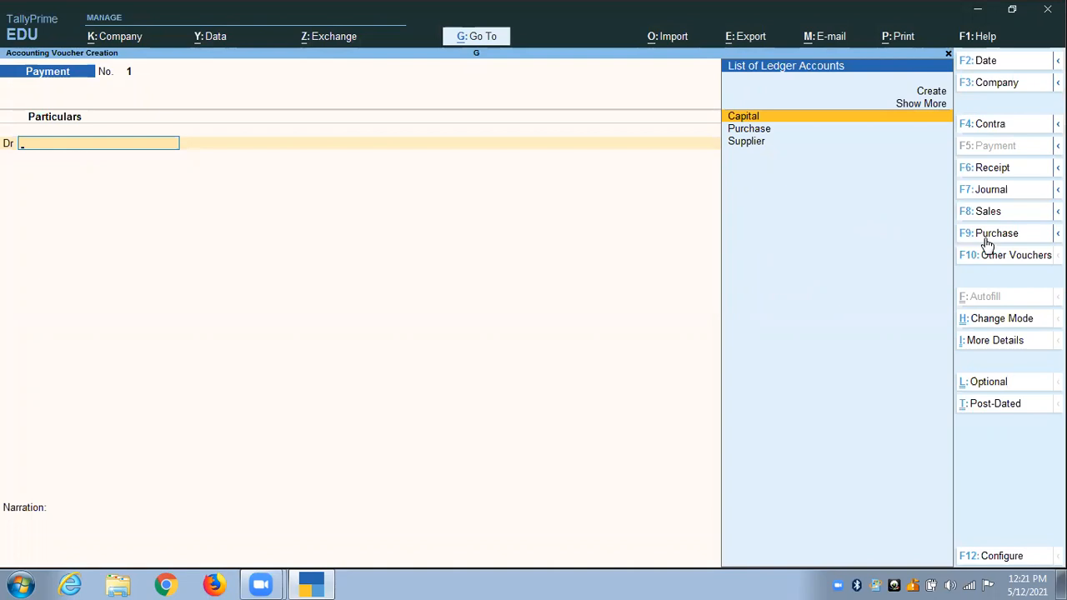
click(477, 539)
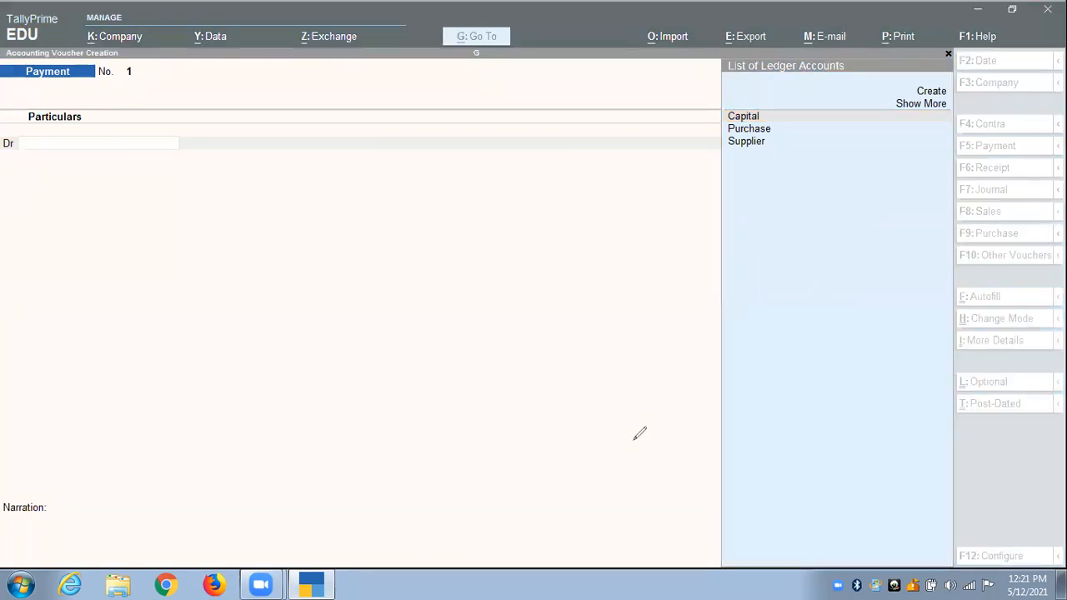
drag(583, 298, 959, 236)
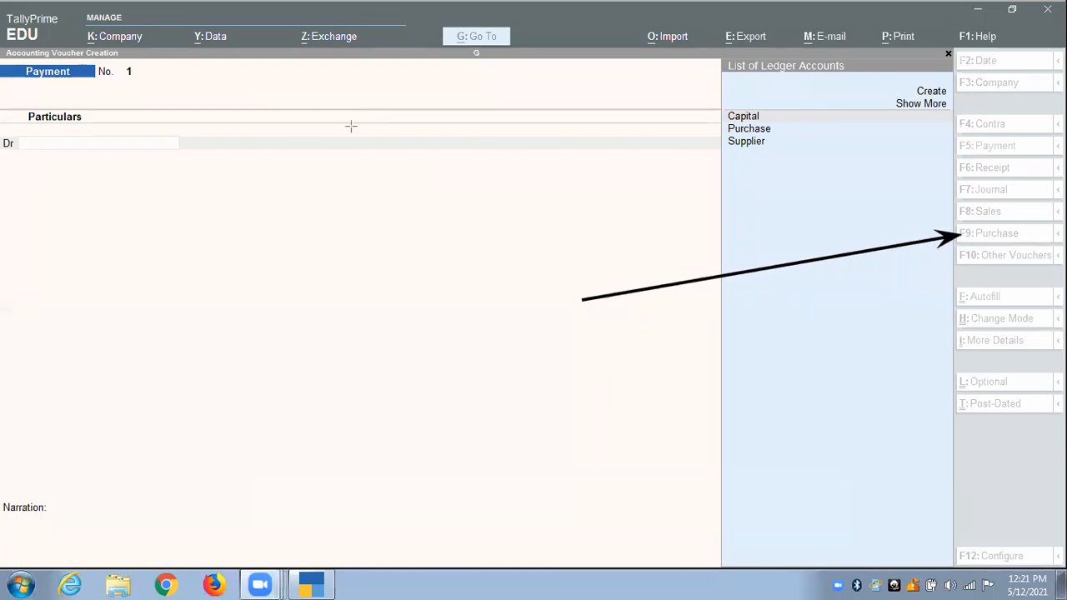
mouse_move(272, 357)
mouse_down()
mouse_move(253, 264)
mouse_move(285, 247)
mouse_up()
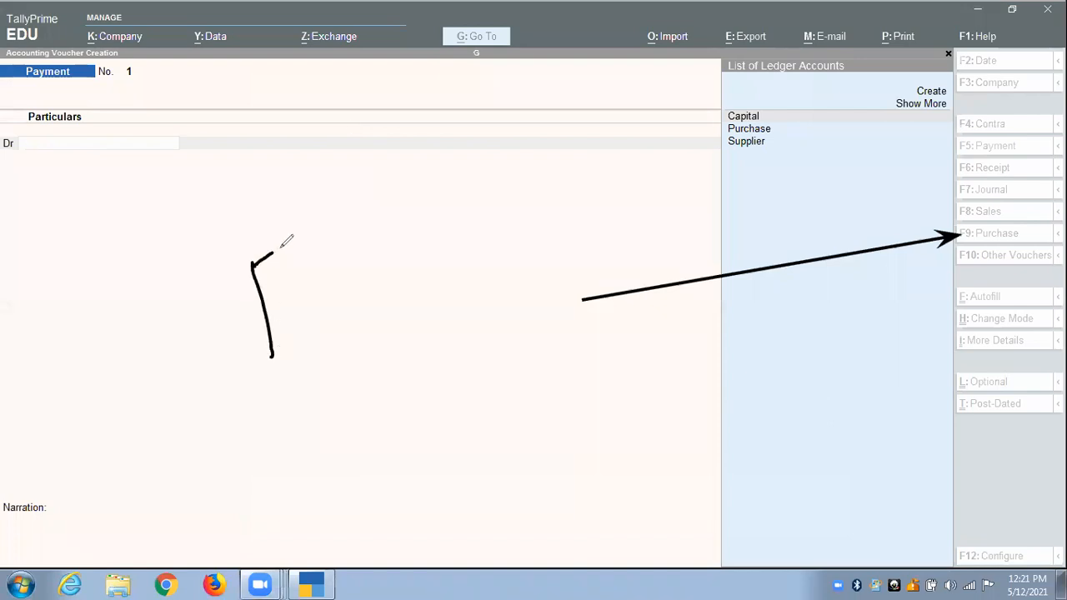
drag(261, 297, 304, 277)
mouse_move(369, 240)
mouse_down()
mouse_move(358, 260)
mouse_move(382, 328)
mouse_up()
mouse_move(255, 408)
mouse_down()
mouse_move(328, 200)
mouse_move(247, 410)
mouse_move(264, 407)
mouse_up()
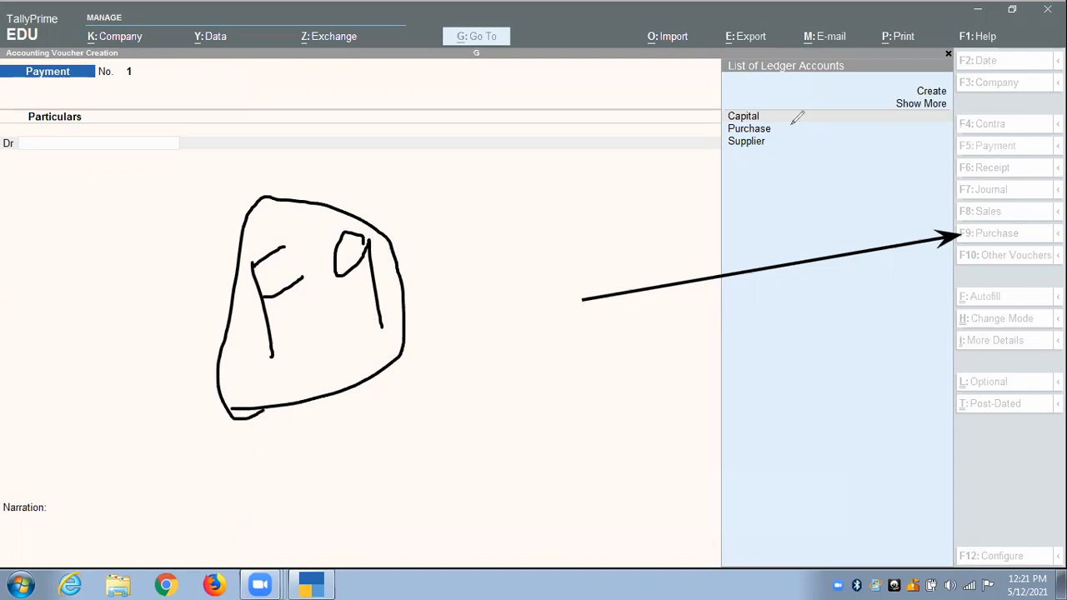
click(792, 123)
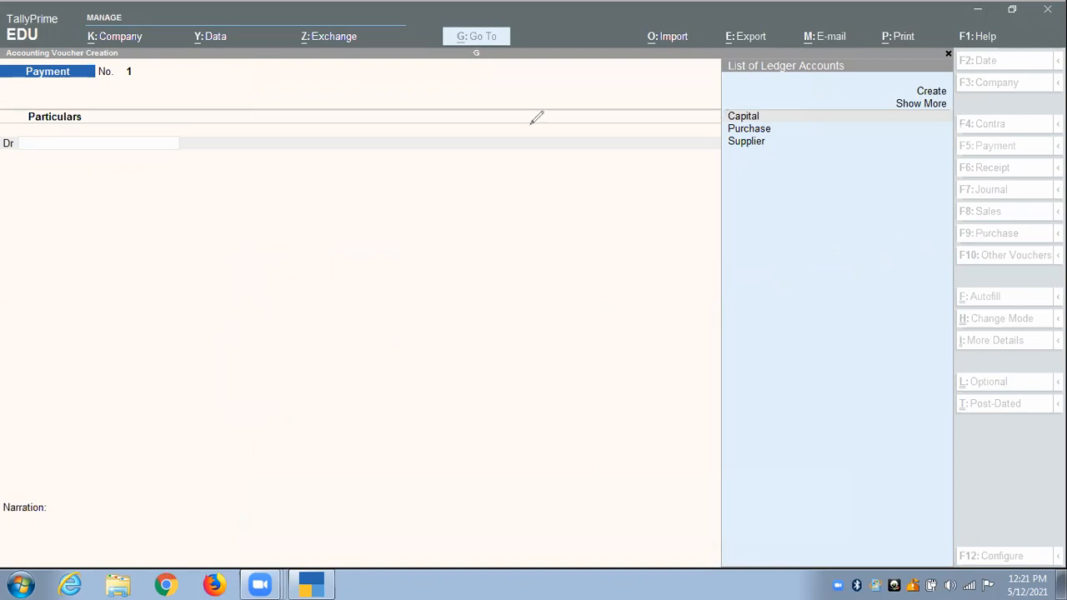
Switch to a Purchase voucher and enter supplier invoice number 01 dated 1-Apr-21.
click(967, 236)
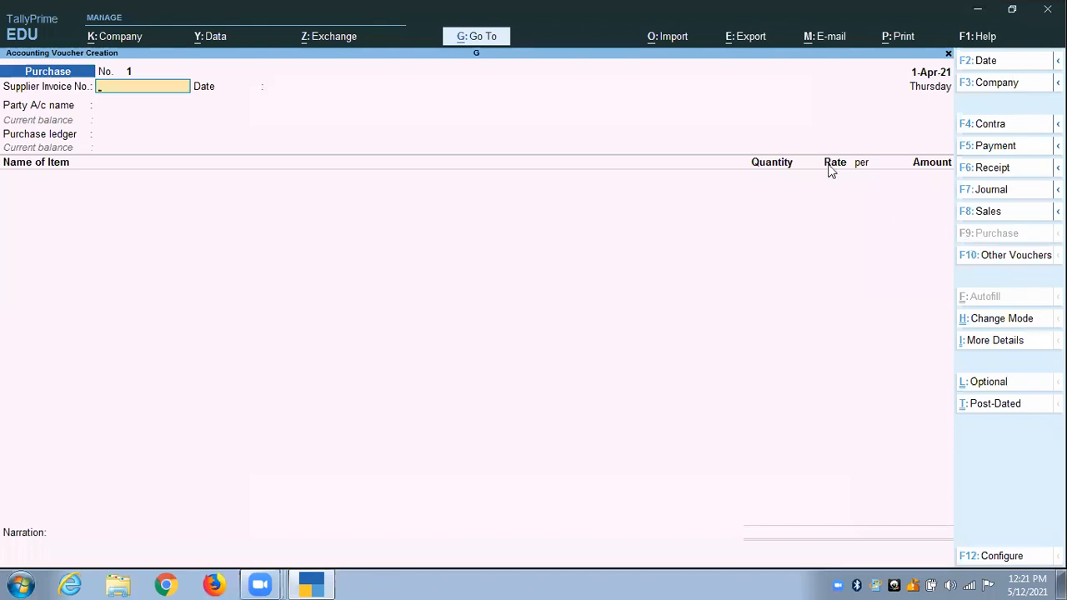
click(816, 85)
click(128, 90)
key(Return)
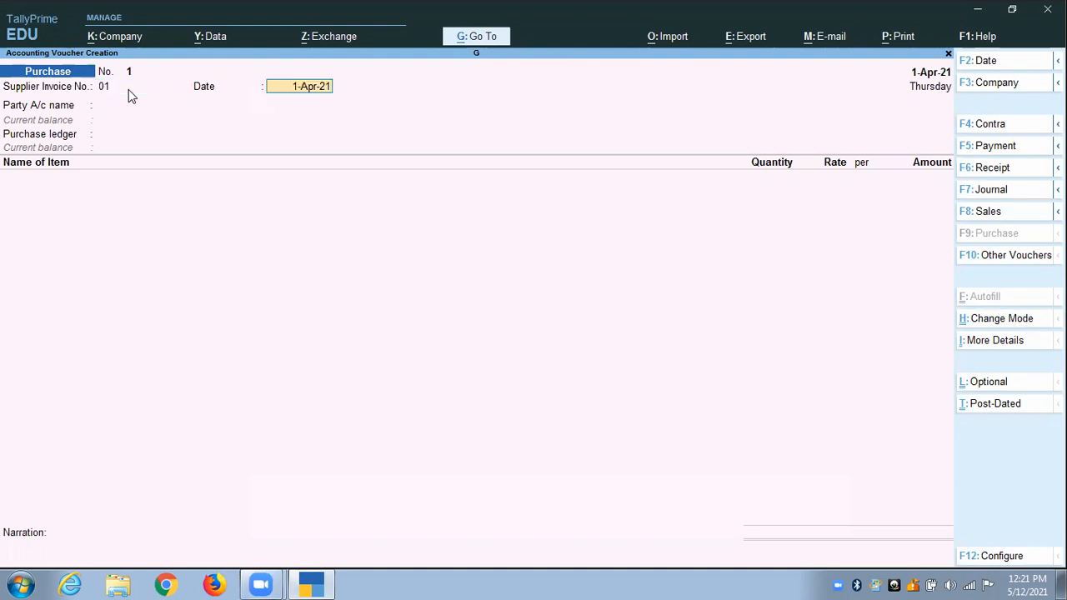
key(Return)
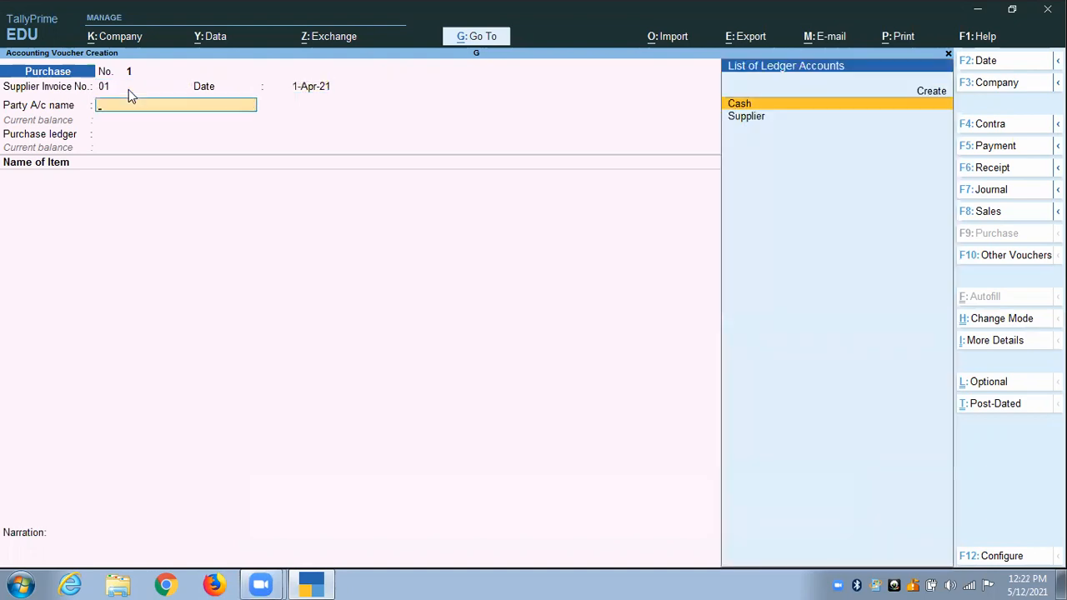
Choose Supplier as the party account and leave all the receipt details blank.
key(Down)
key(Return)
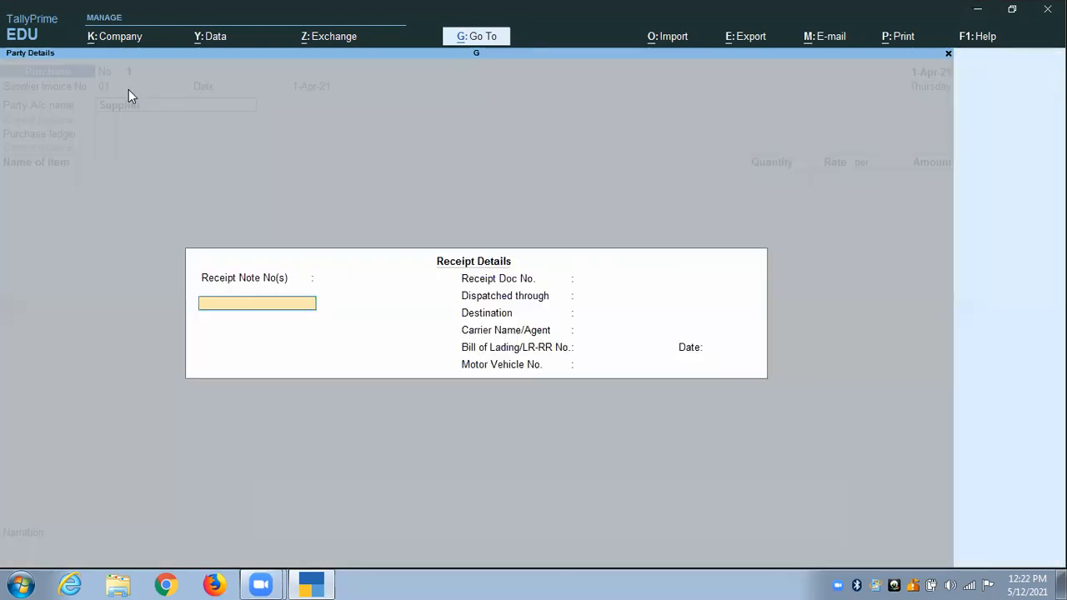
key(Return)
key(Return)
key(Return)
key(Return)
key(Return)
key(Return)
key(Return)
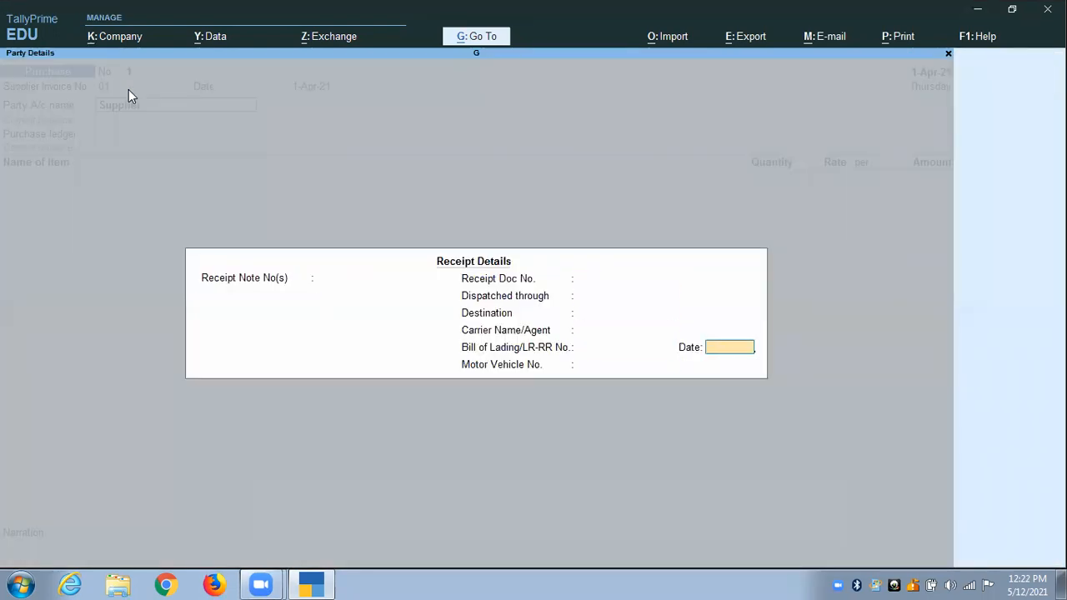
key(Return)
key(Return)
Pick a state for the supplier and accept the party details.
key(Return)
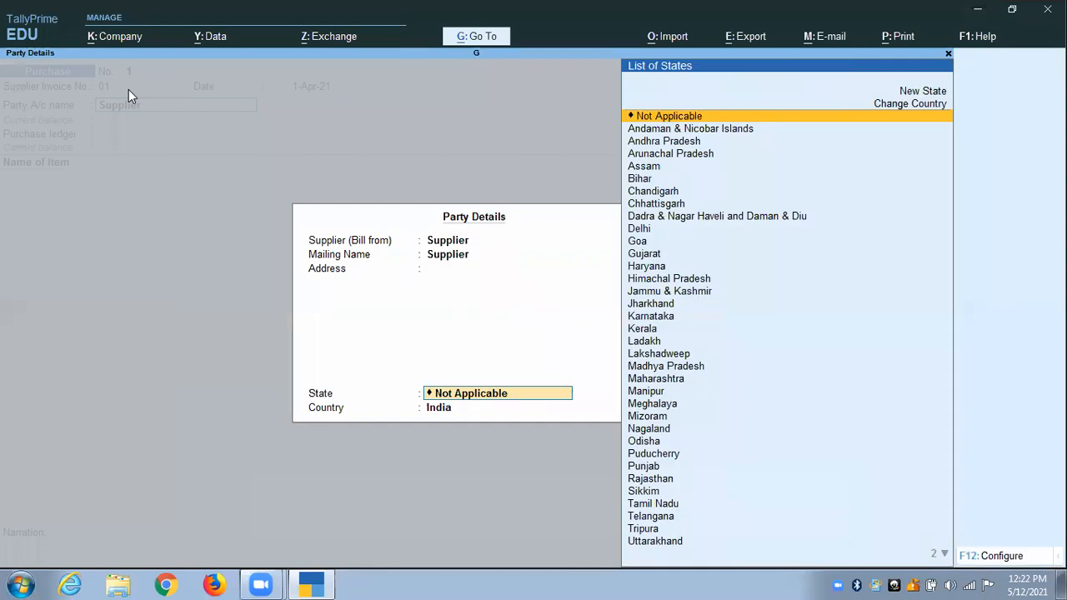
key(Down)
key(Down)
key(Down)
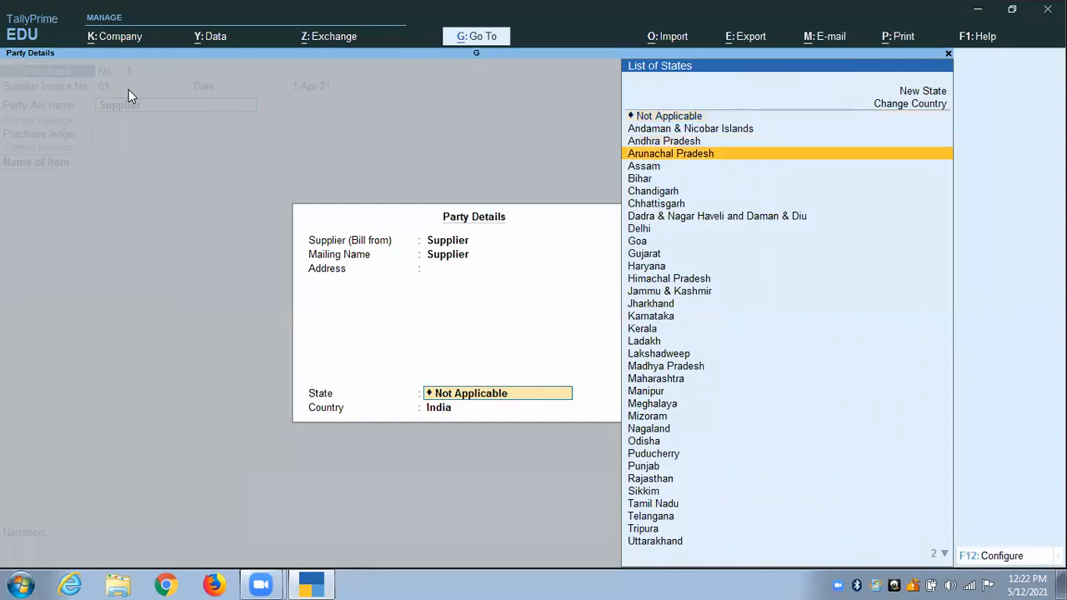
key(Down)
key(Down)
key(Down)
key(Down)
key(Down)
key(Down)
key(ctrl+a)
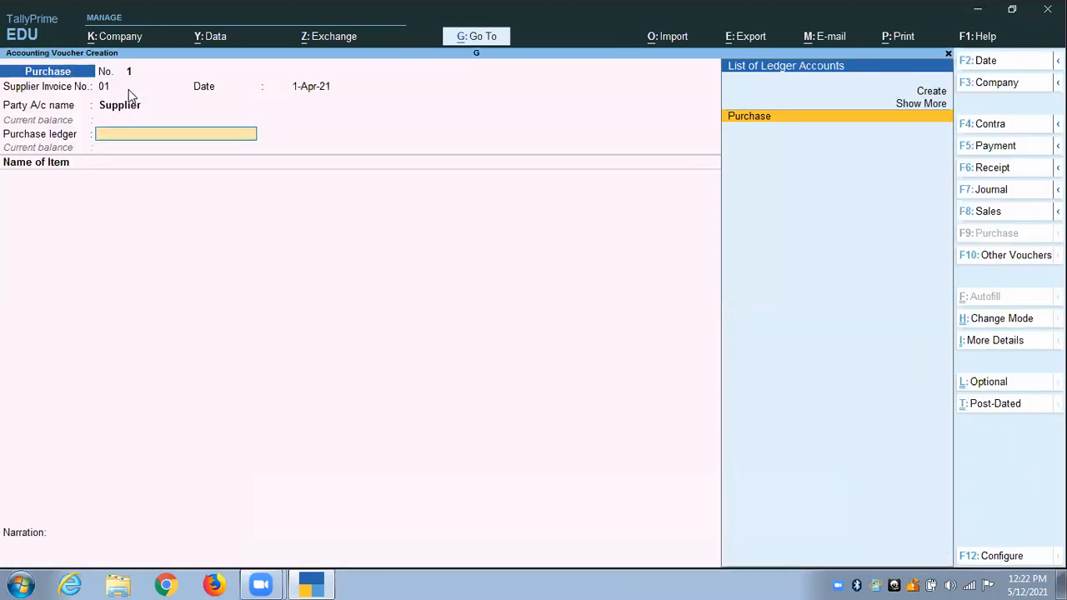
Set the purchase ledger to Purchase and add Chair as the stock item.
key(Return)
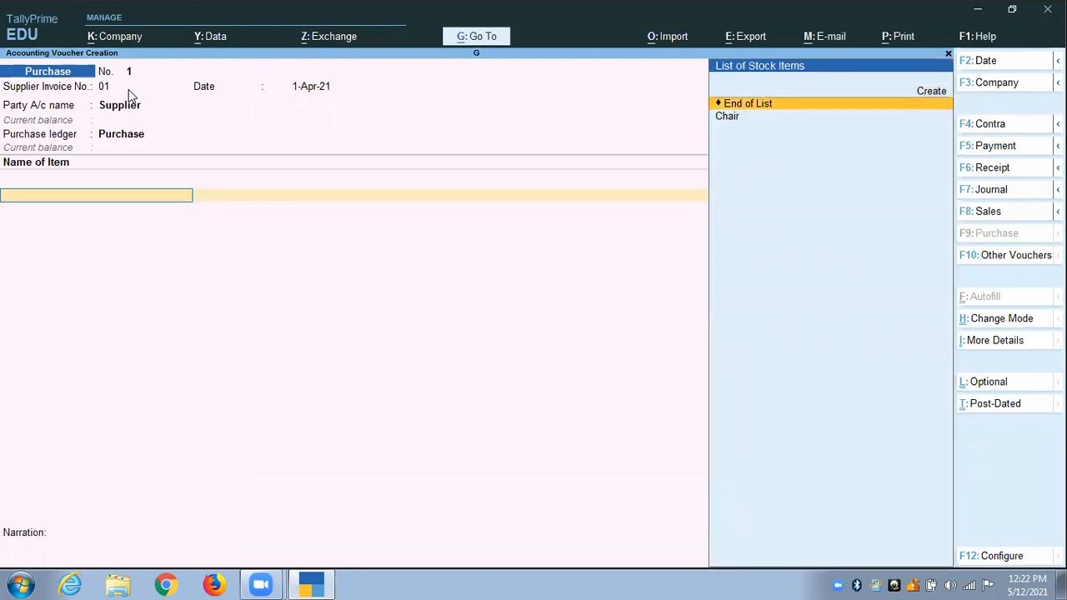
key(Down)
key(Return)
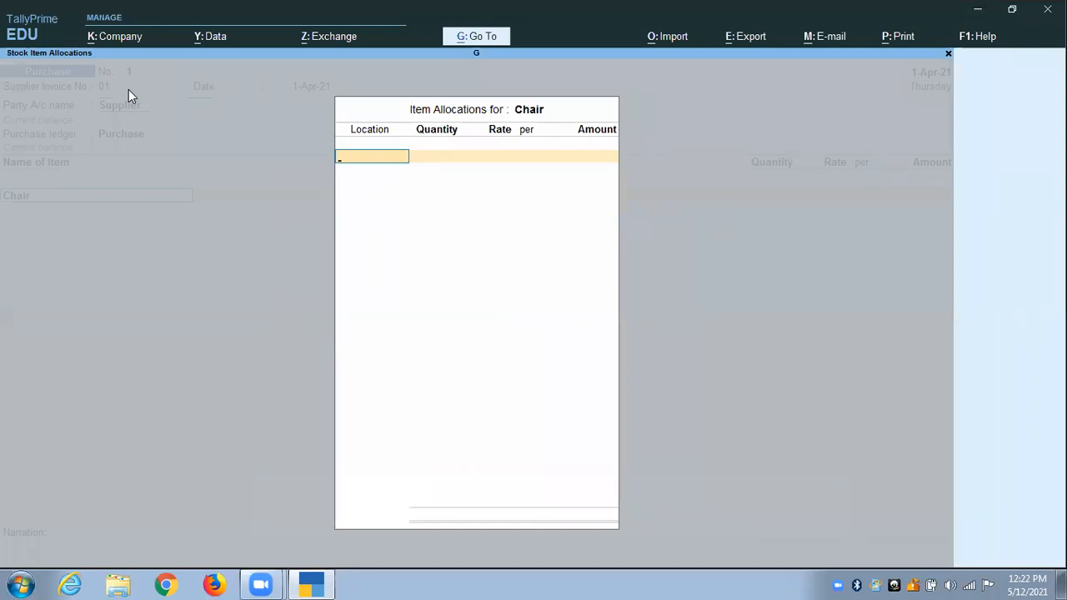
Allocate 100 pcs of Chair to the Head Office Store location at a rate of 50.
key(space)
key(Down)
key(Down)
key(Down)
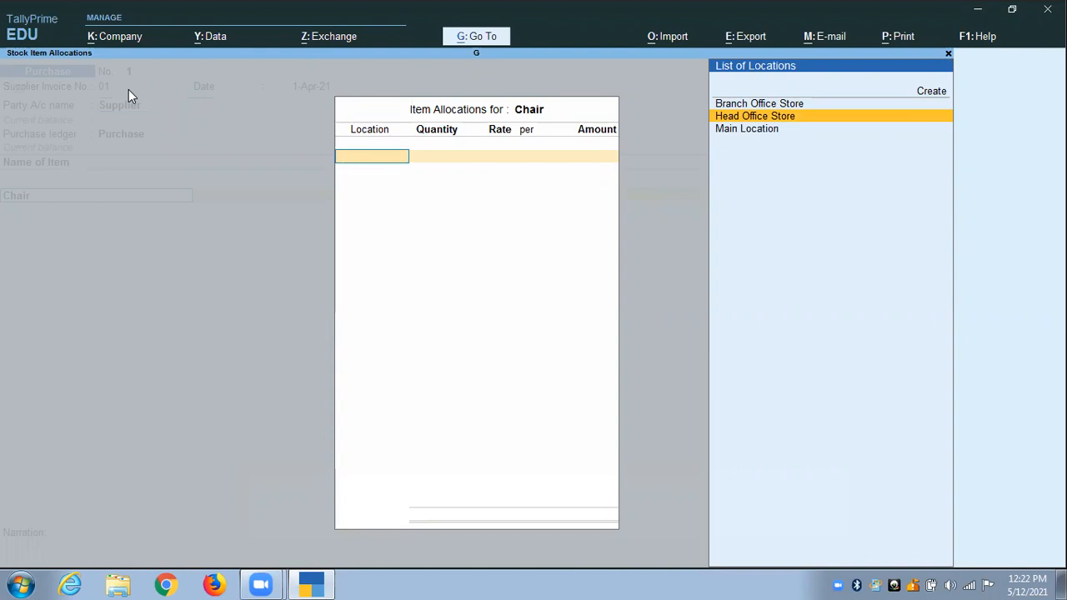
key(Return)
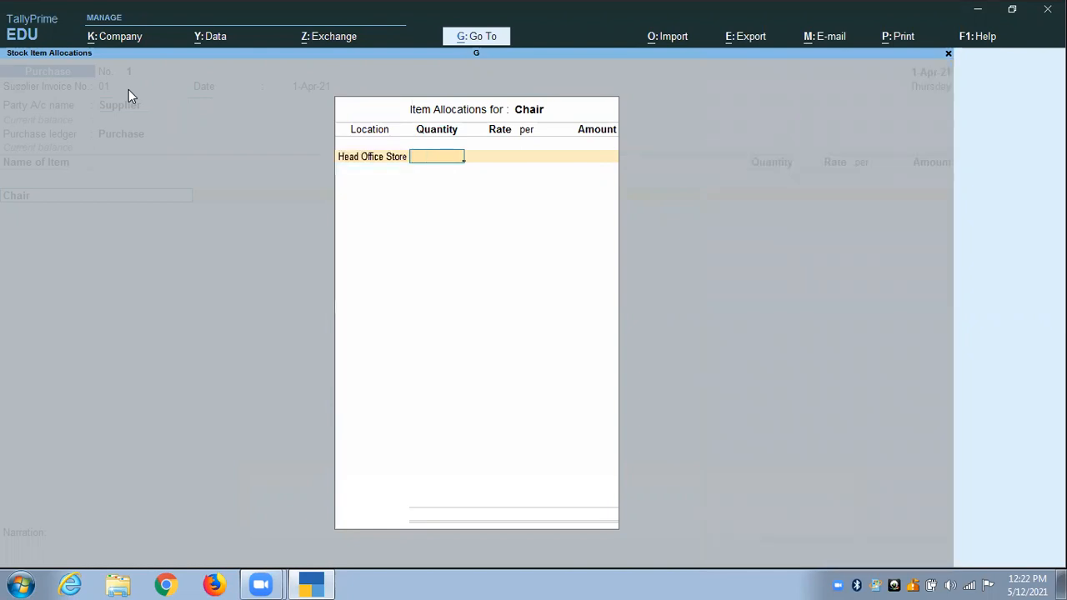
text(100)
key(Return)
text(50)
key(Return)
key(Return)
key(Return)
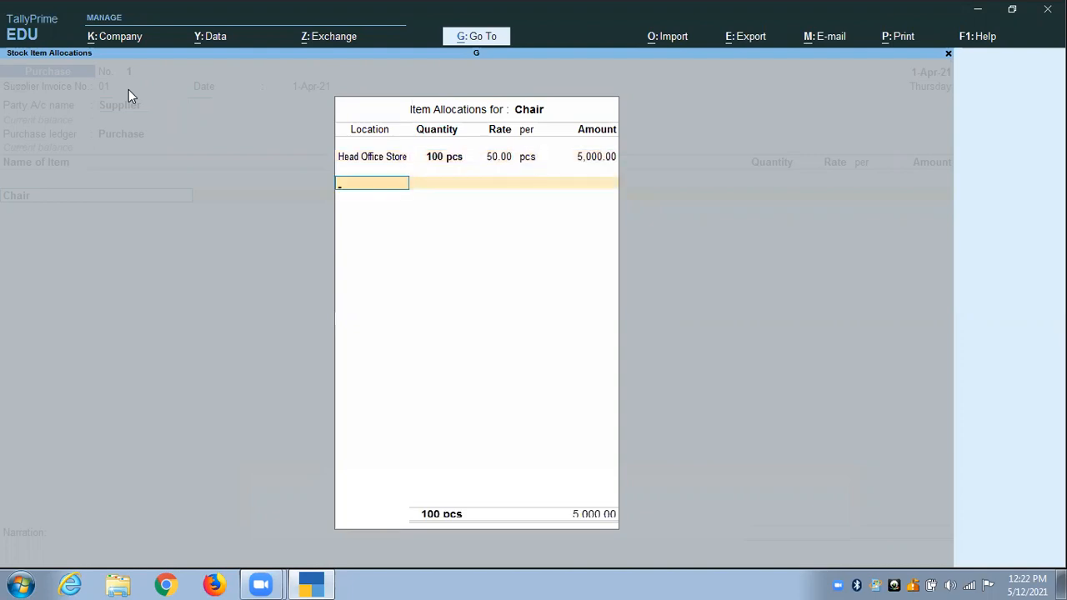
Finish the item list, keep the supplier's bill as a New Ref and save the purchase voucher.
key(Return)
key(Return)
key(Return)
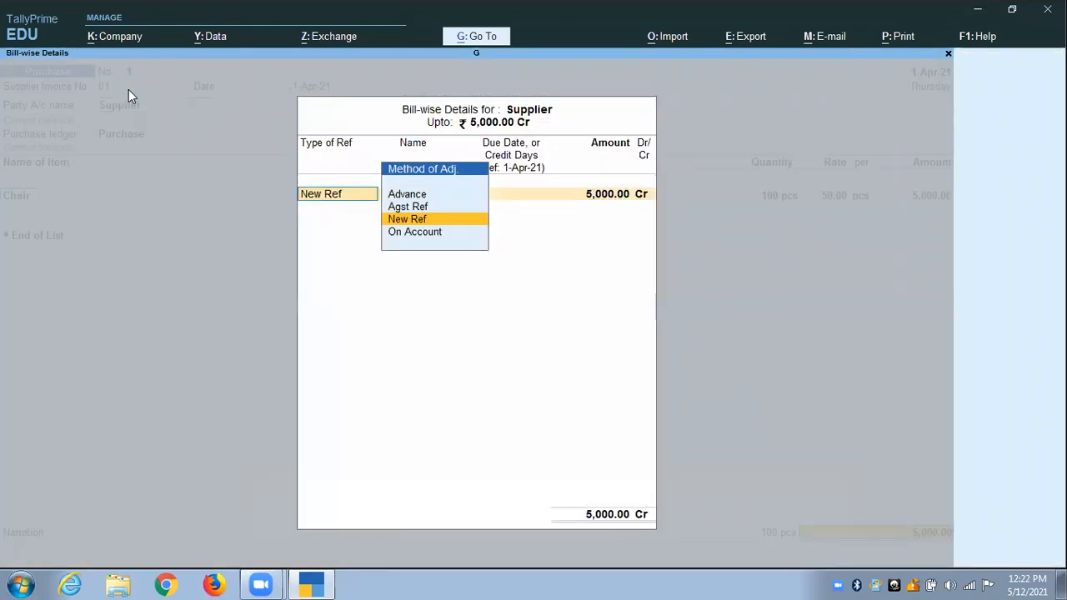
key(Return)
key(Return)
key(Return)
key(Return)
key(Return)
key(Return)
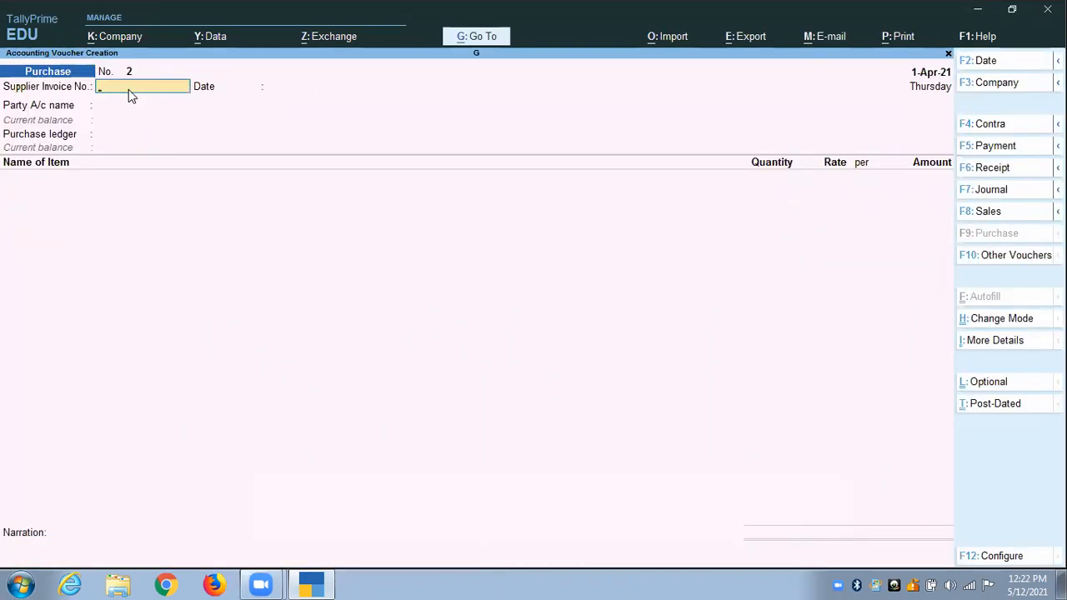
Leave voucher entry and open the Locations summary under Inventory Books.
key(Escape)
key(Return)
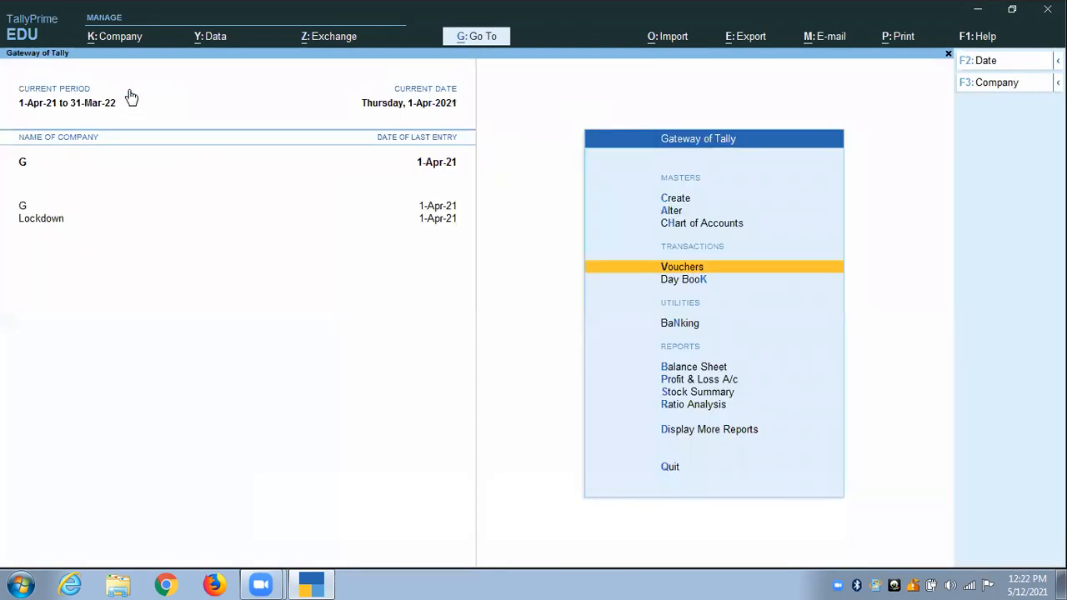
key(Down)
key(Down)
key(Down)
key(Down)
key(Down)
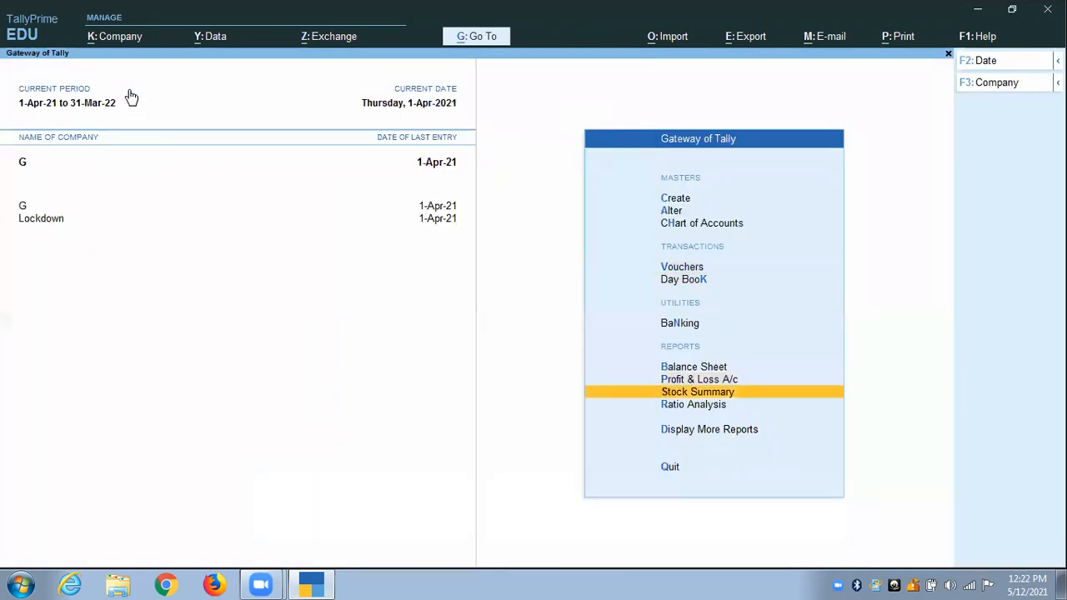
key(Down)
key(Down)
key(Return)
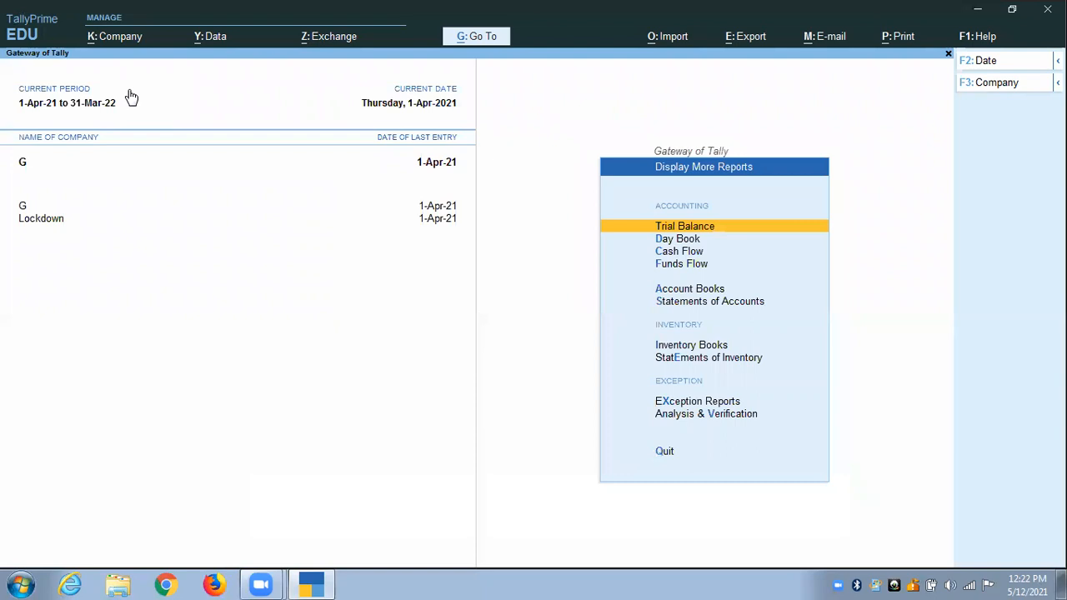
key(e)
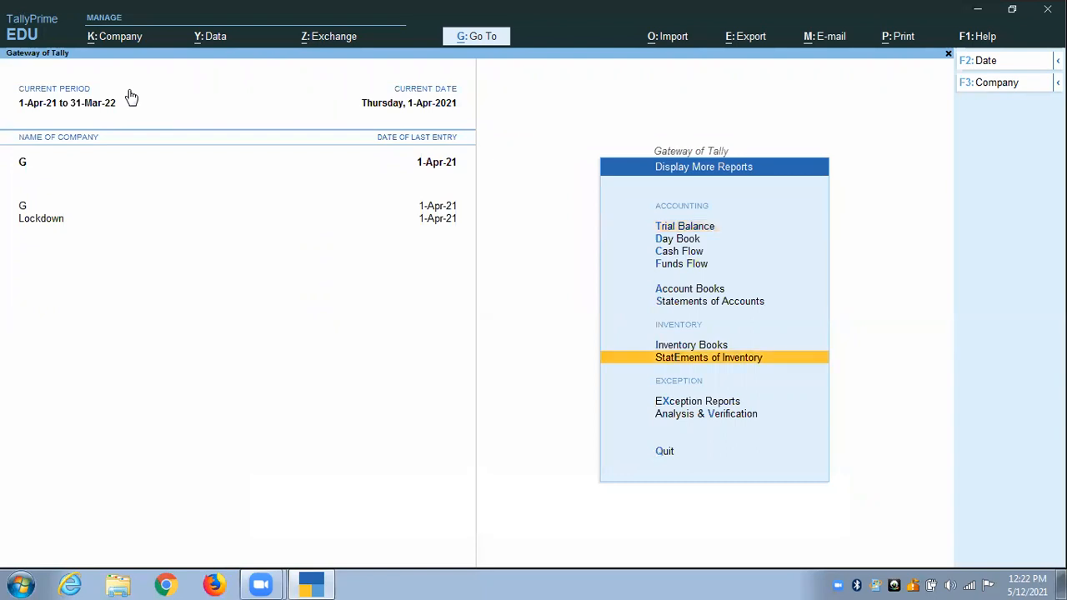
key(i)
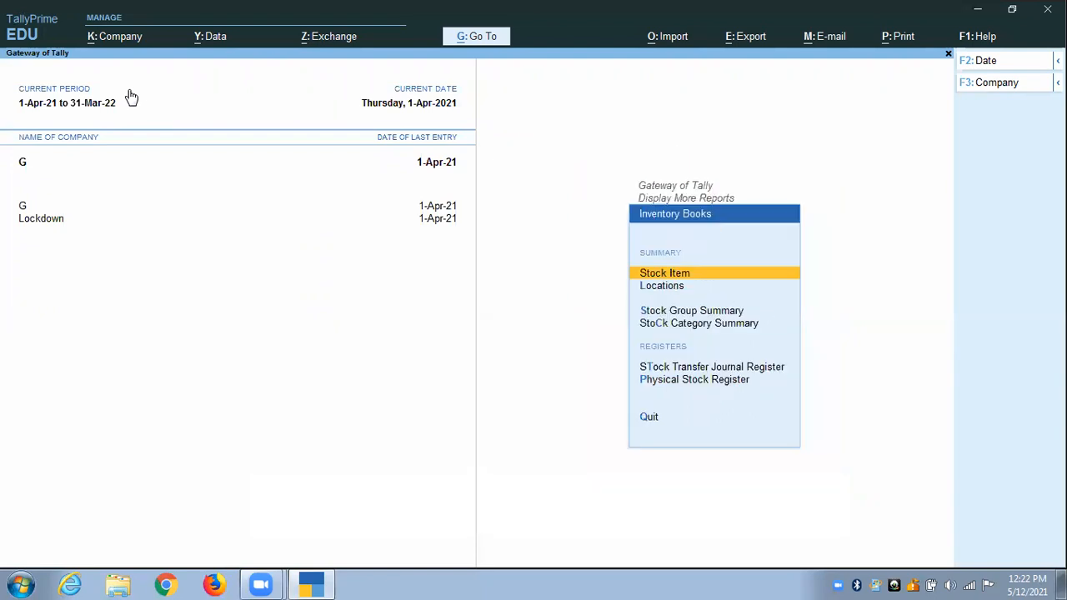
key(l)
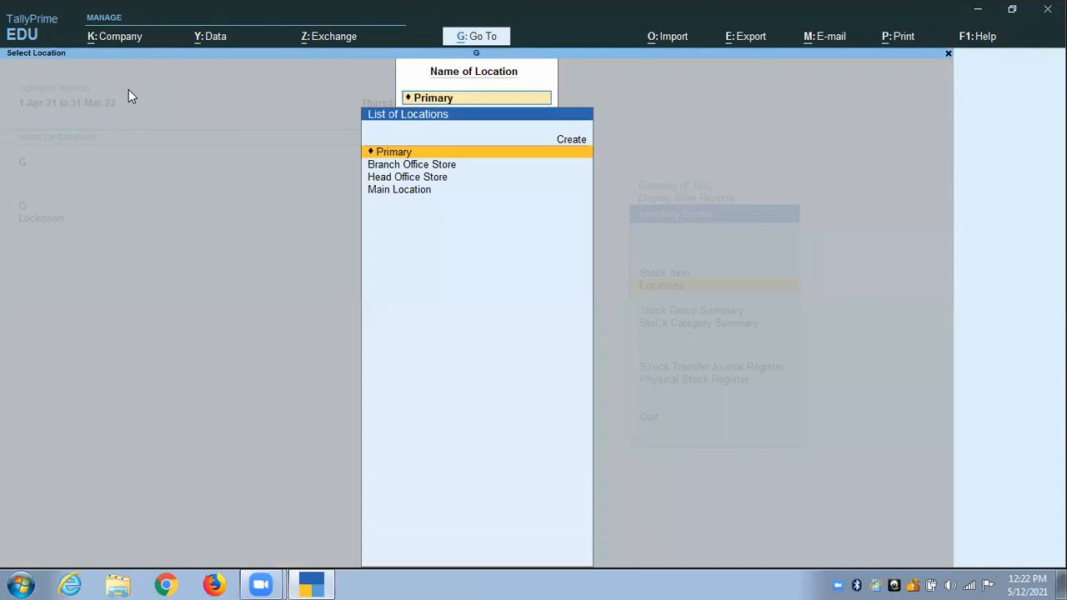
View the Head Office Store summary and drill into its Funiture group to check the Chair stock.
key(Down)
key(Down)
key(Return)
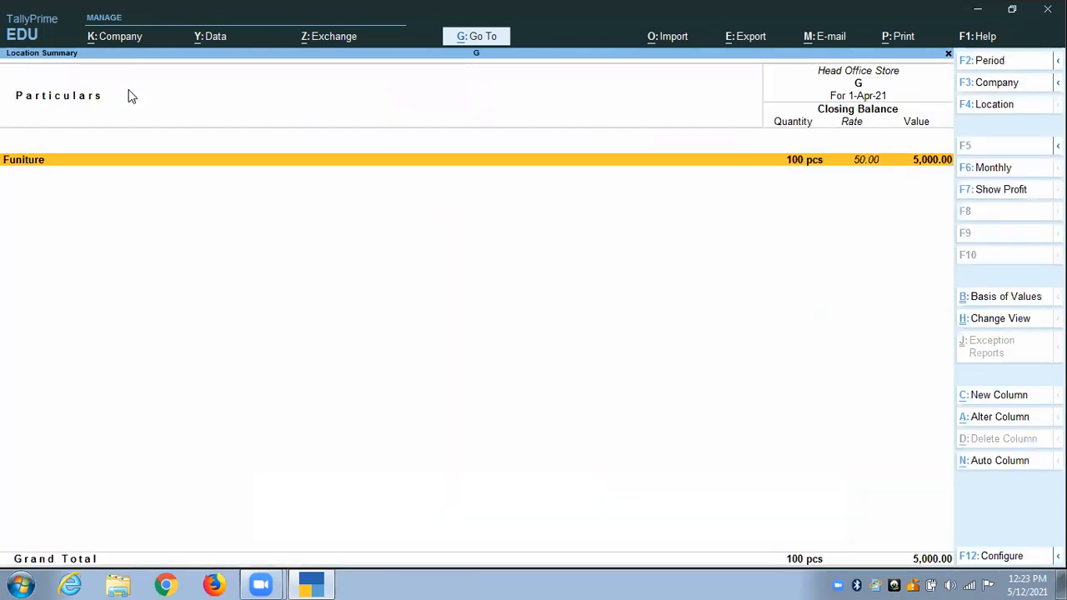
key(Return)
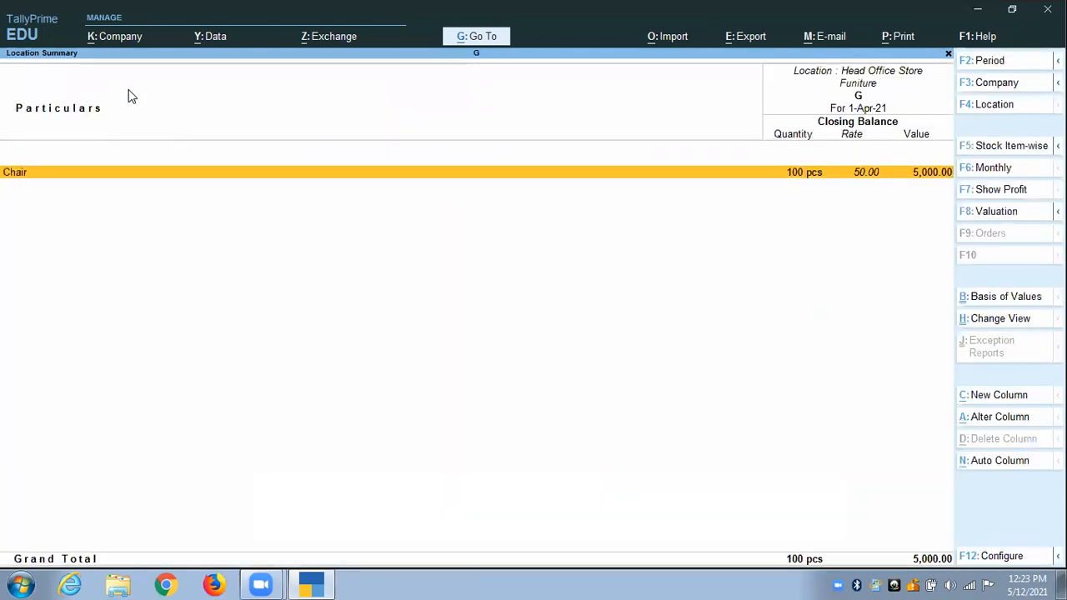
key(Escape)
key(Escape)
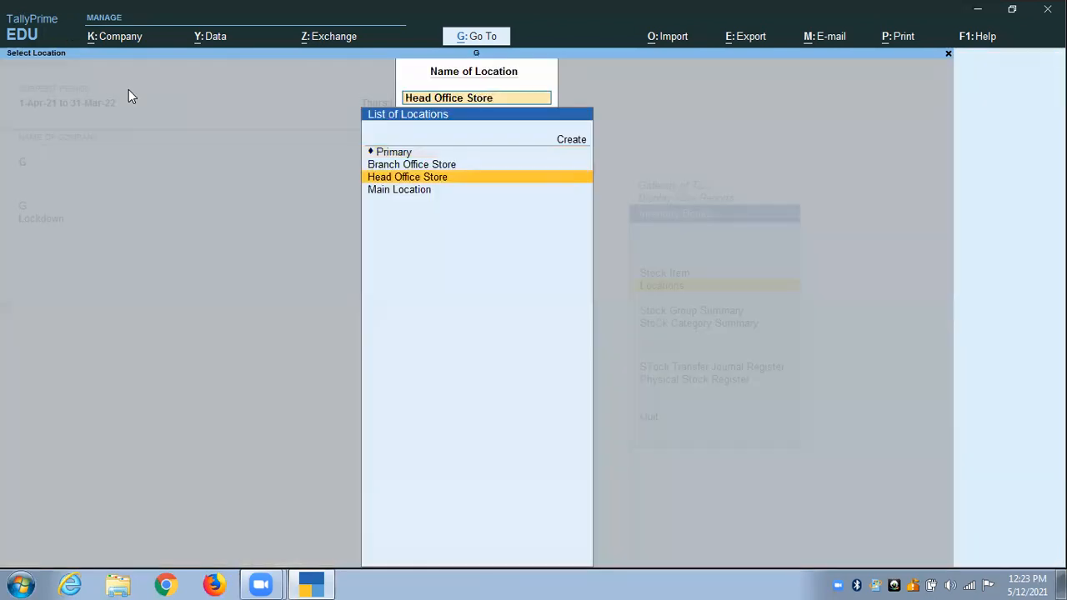
Check the stock summary of the Branch Office Store location.
key(Up)
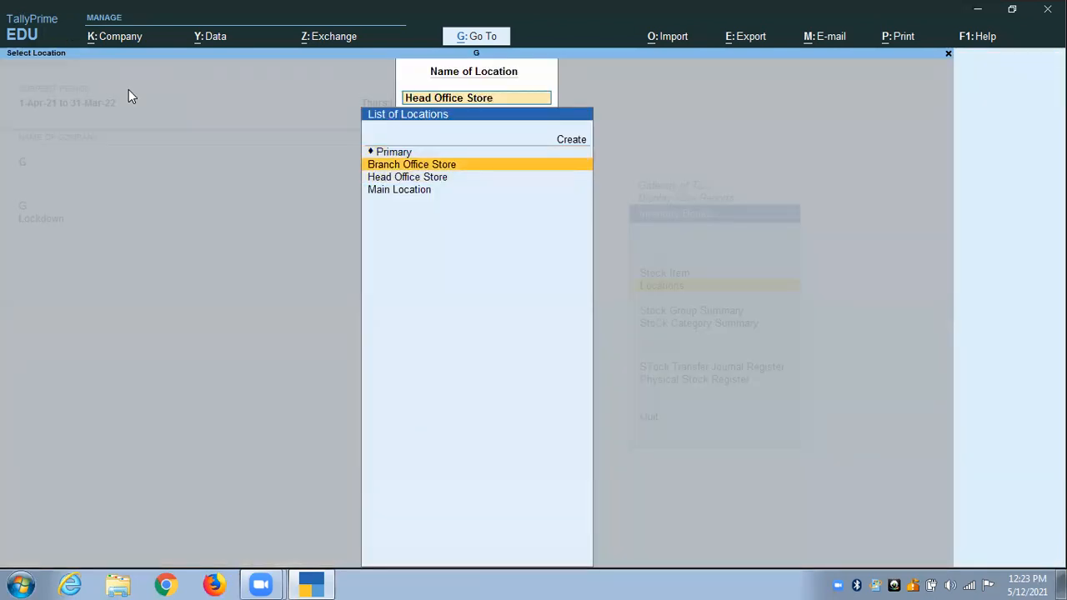
key(Return)
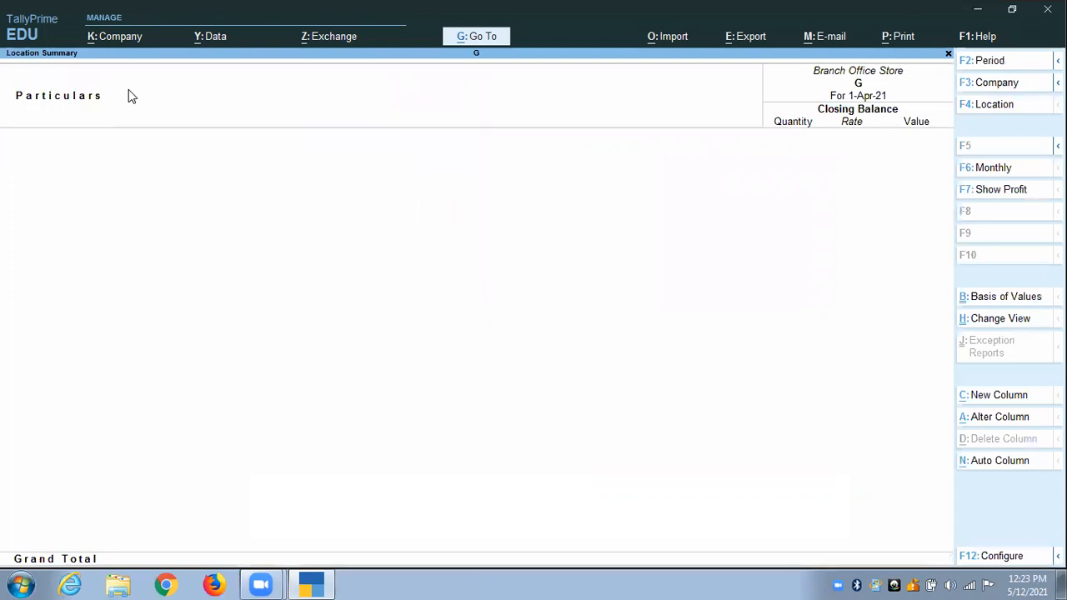
key(Escape)
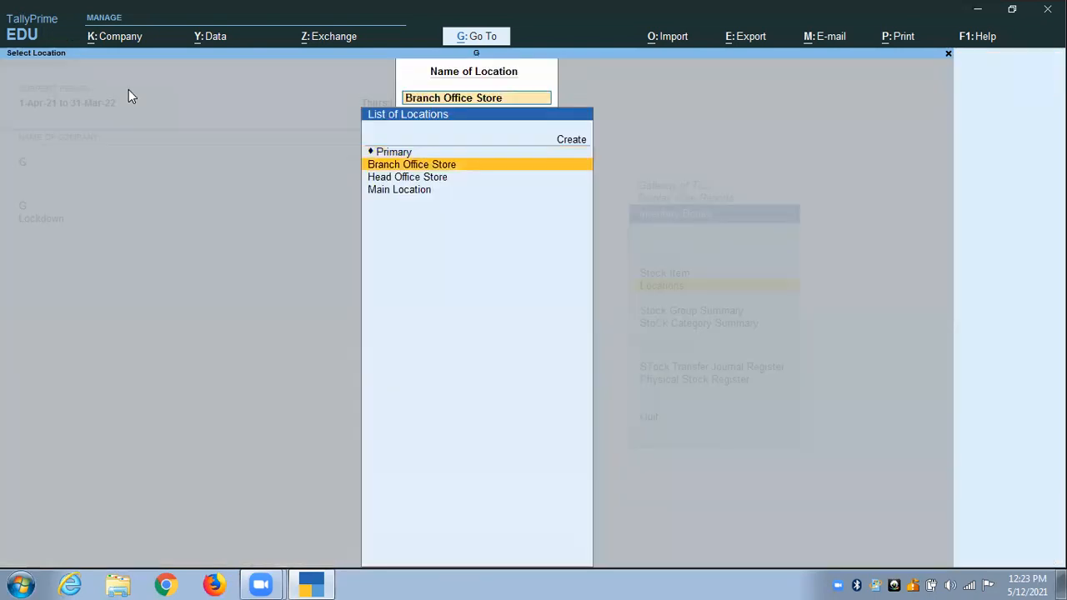
Return to the Gateway of Tally and open voucher entry.
key(Escape)
key(Escape)
key(Escape)
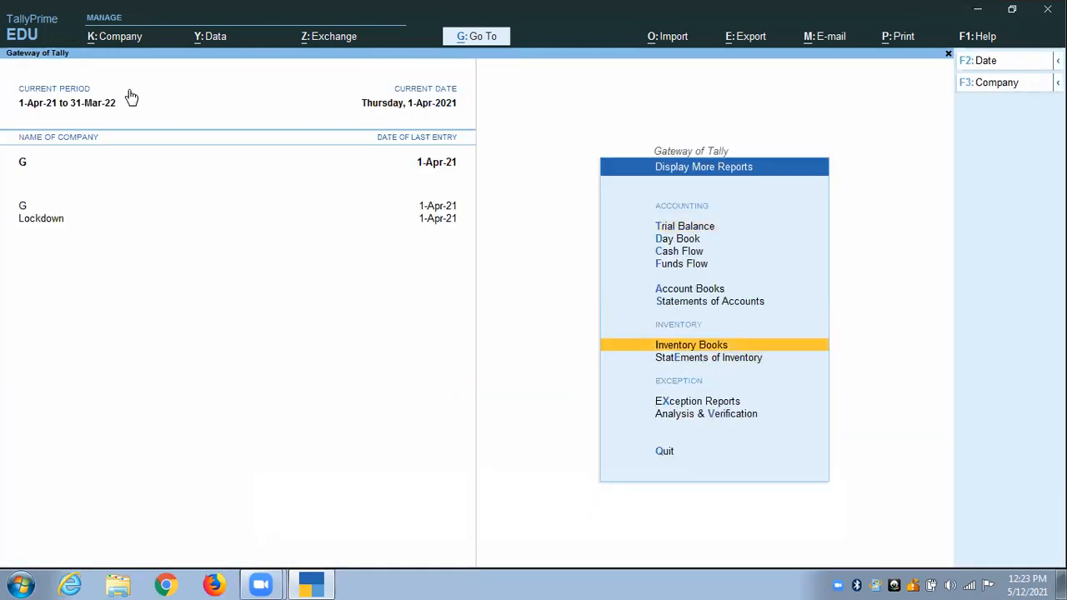
key(Escape)
key(Up)
key(Up)
key(Up)
key(Up)
key(Up)
key(Up)
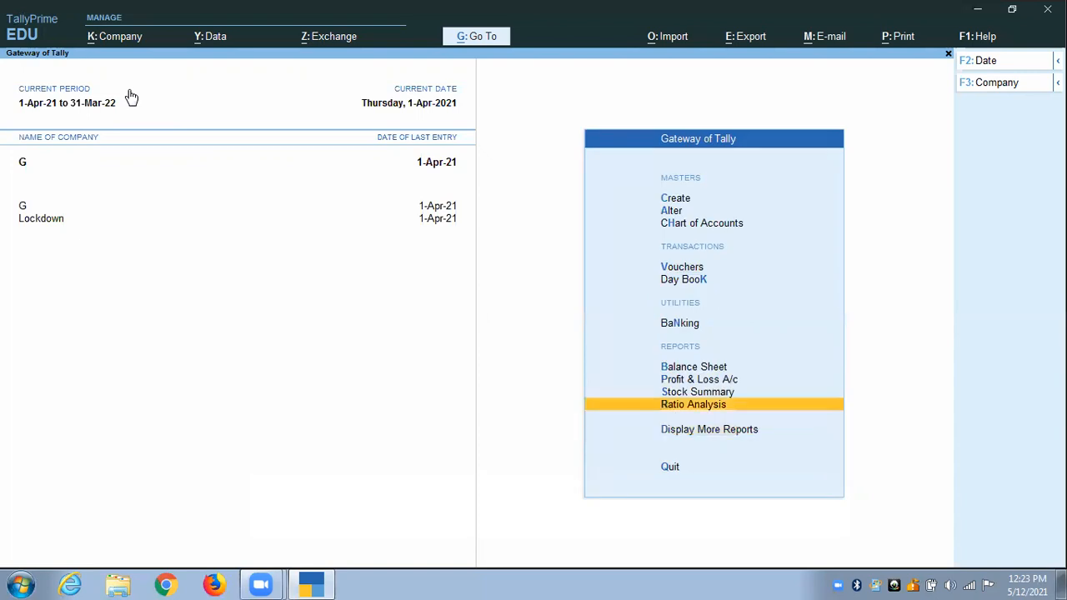
key(Return)
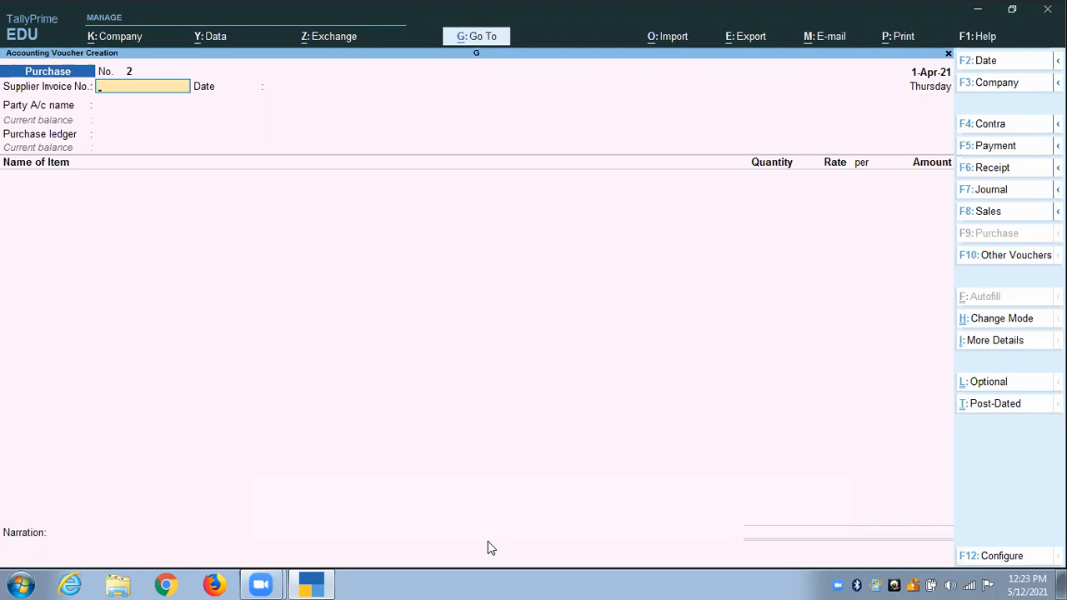
key(Escape)
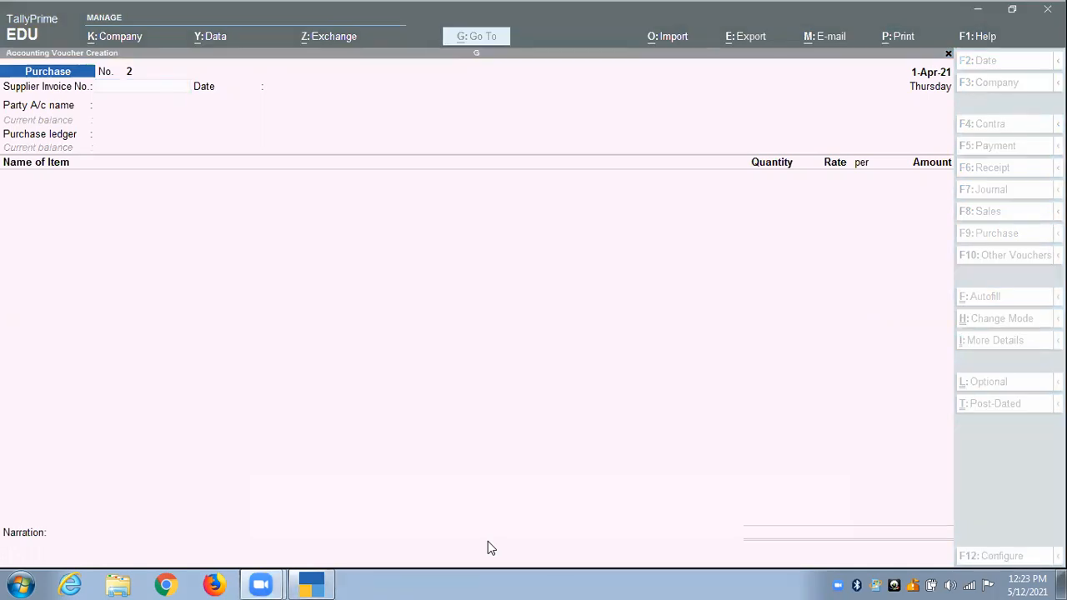
mouse_move(191, 300)
mouse_down()
mouse_move(193, 369)
mouse_move(215, 331)
mouse_move(218, 345)
mouse_move(217, 320)
mouse_up()
mouse_move(214, 276)
mouse_down()
mouse_move(246, 357)
mouse_move(264, 331)
mouse_move(265, 290)
mouse_move(346, 279)
mouse_move(331, 302)
mouse_move(336, 320)
mouse_up()
mouse_move(358, 240)
mouse_down()
mouse_move(380, 305)
mouse_move(378, 225)
mouse_up()
mouse_move(362, 267)
mouse_down()
mouse_move(417, 222)
mouse_move(432, 283)
mouse_up()
drag(417, 267, 433, 255)
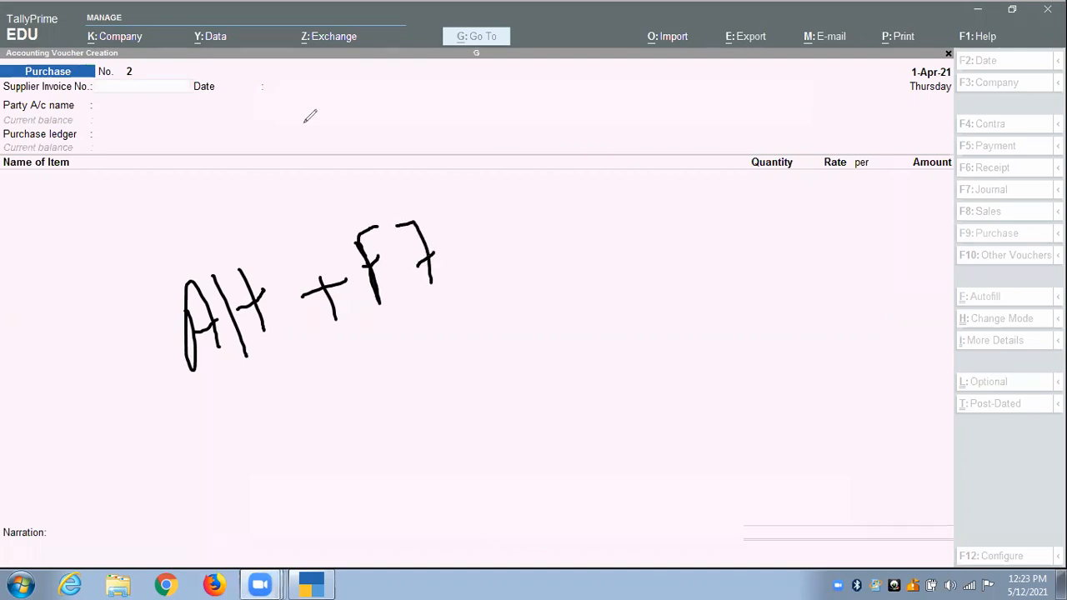
click(718, 125)
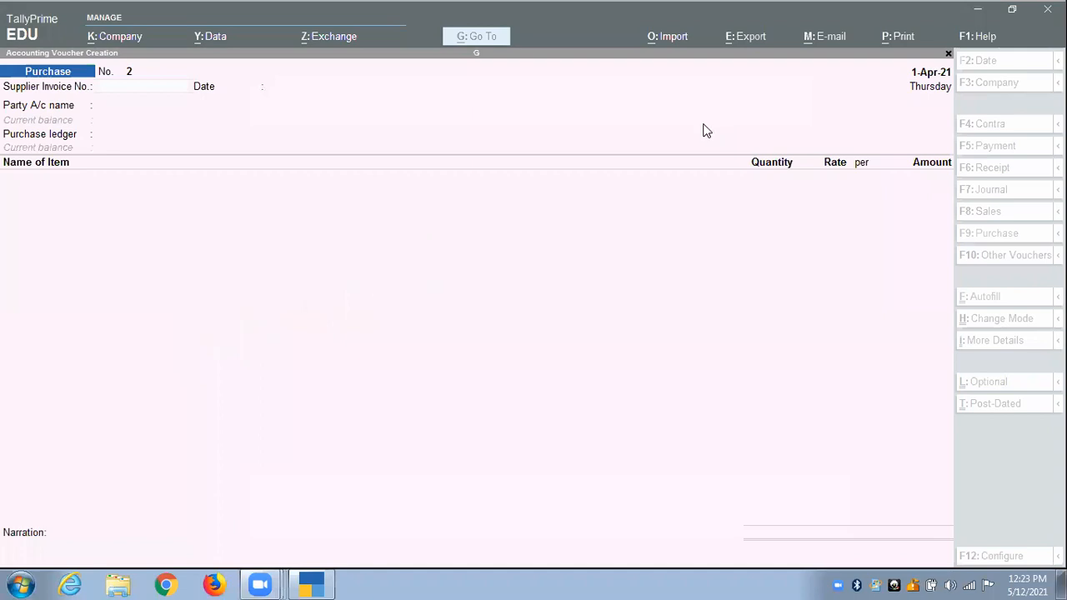
mouse_move(753, 375)
mouse_down()
mouse_move(966, 276)
mouse_move(966, 259)
mouse_up()
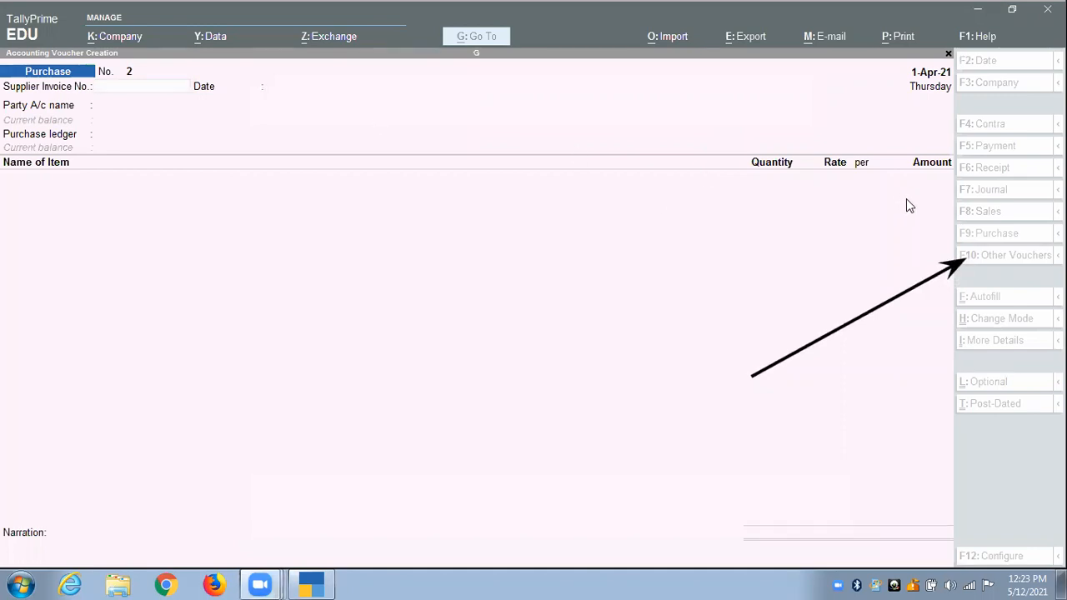
Change the voucher type from Purchase to the Stock Journal inventory voucher.
click(992, 263)
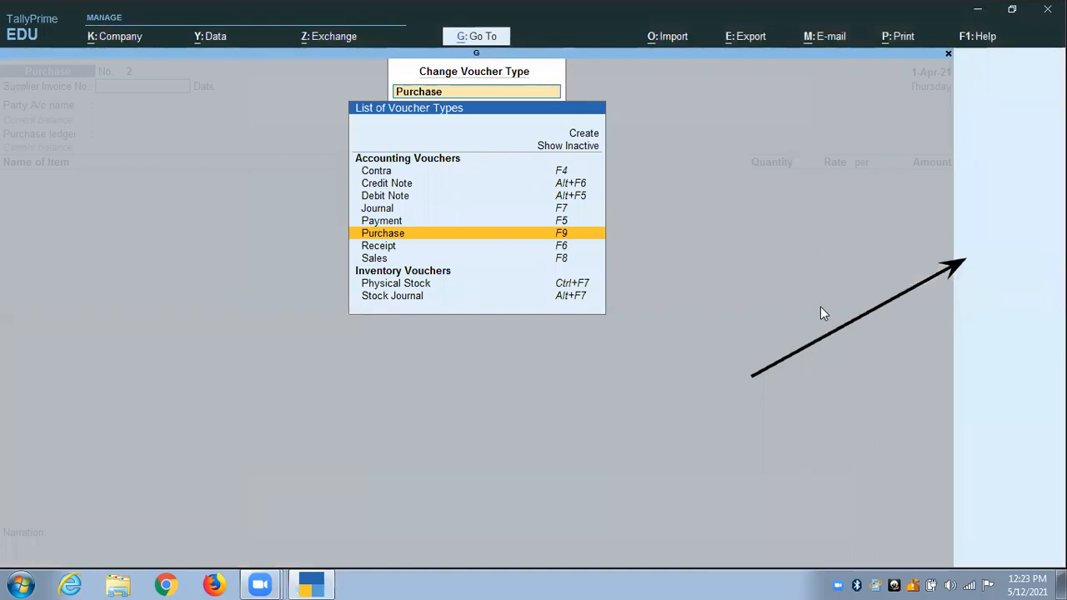
key(Down)
key(Down)
key(Down)
key(Down)
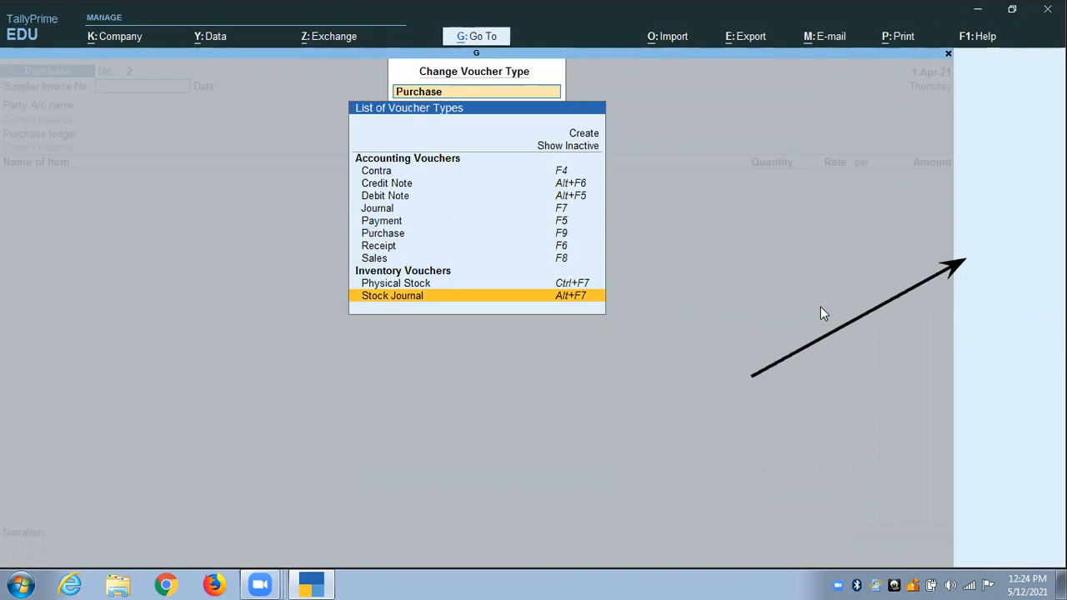
key(Return)
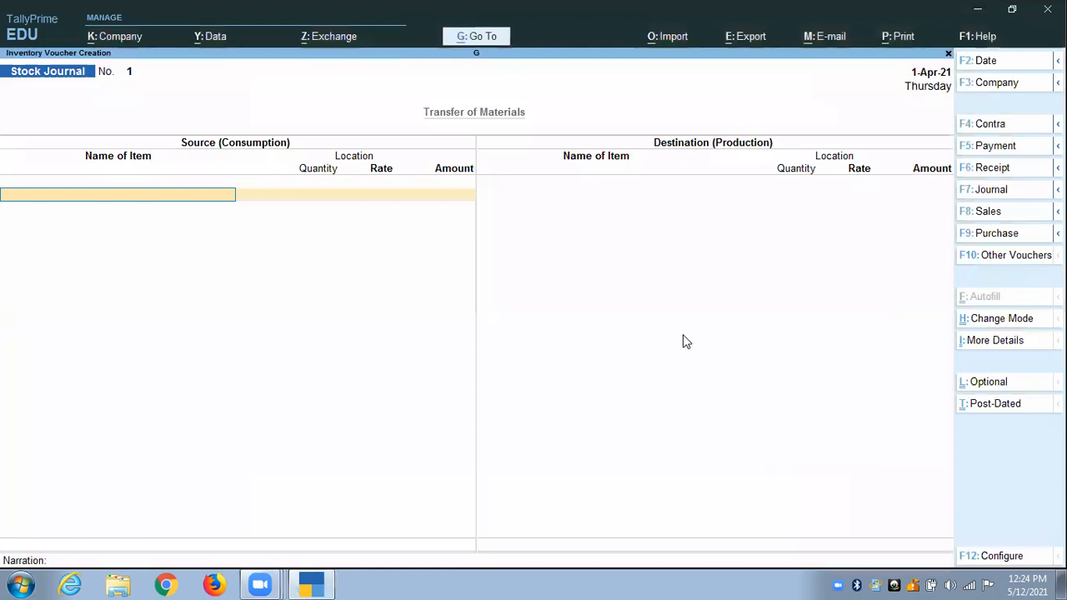
mouse_move(253, 115)
mouse_down()
mouse_move(223, 104)
mouse_move(167, 142)
mouse_move(281, 162)
mouse_move(291, 105)
mouse_move(250, 109)
mouse_up()
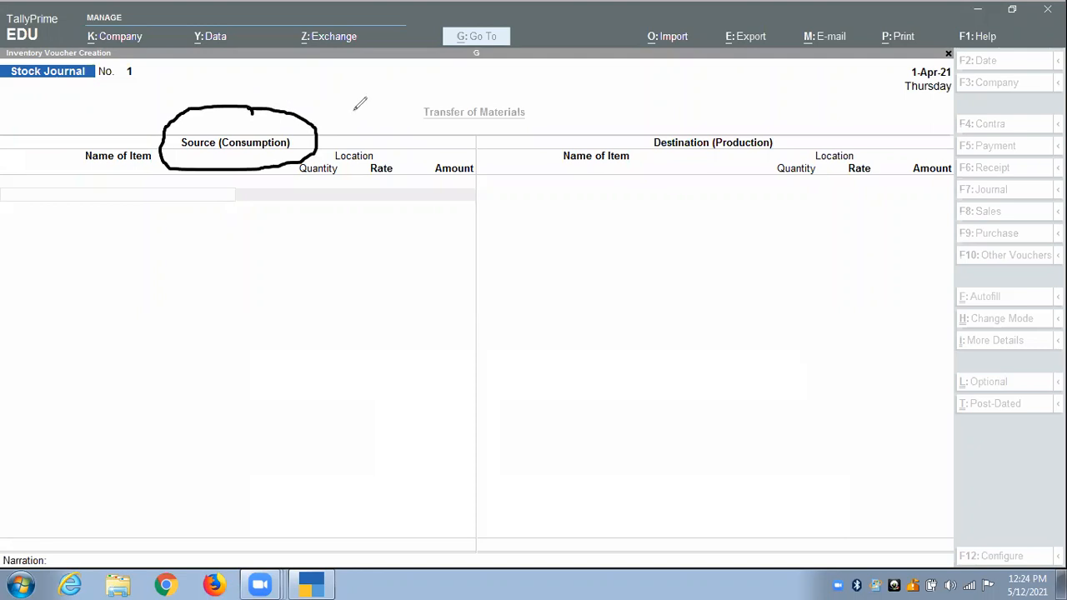
mouse_move(816, 114)
mouse_down()
mouse_move(686, 100)
mouse_move(666, 179)
mouse_move(807, 146)
mouse_move(815, 114)
mouse_up()
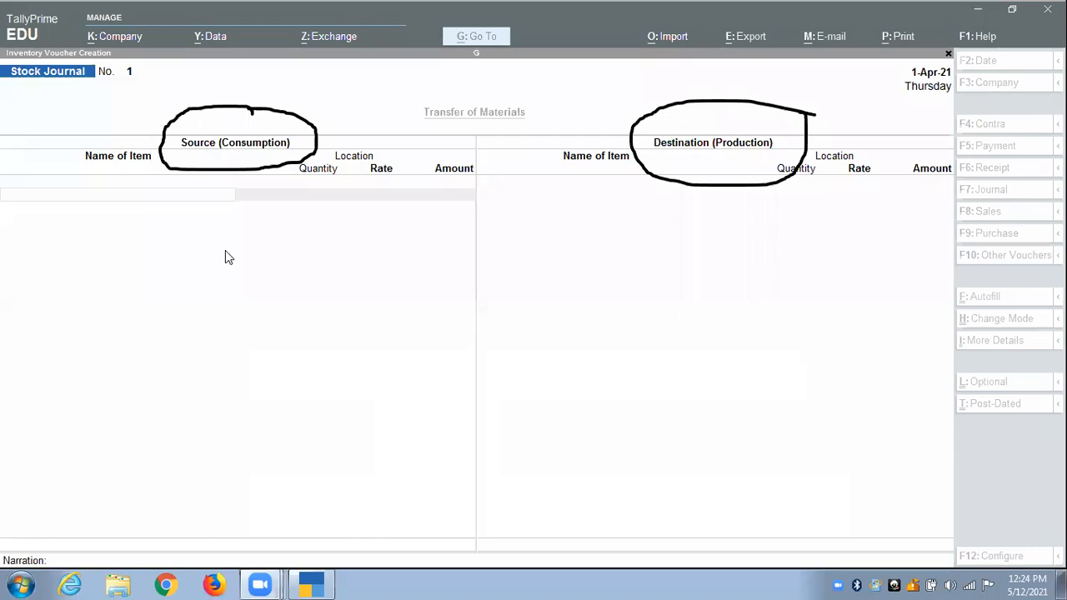
Enter Chair as the source item from the Head Office Store with a quantity of 100 pcs at 50.00/pcs.
click(118, 206)
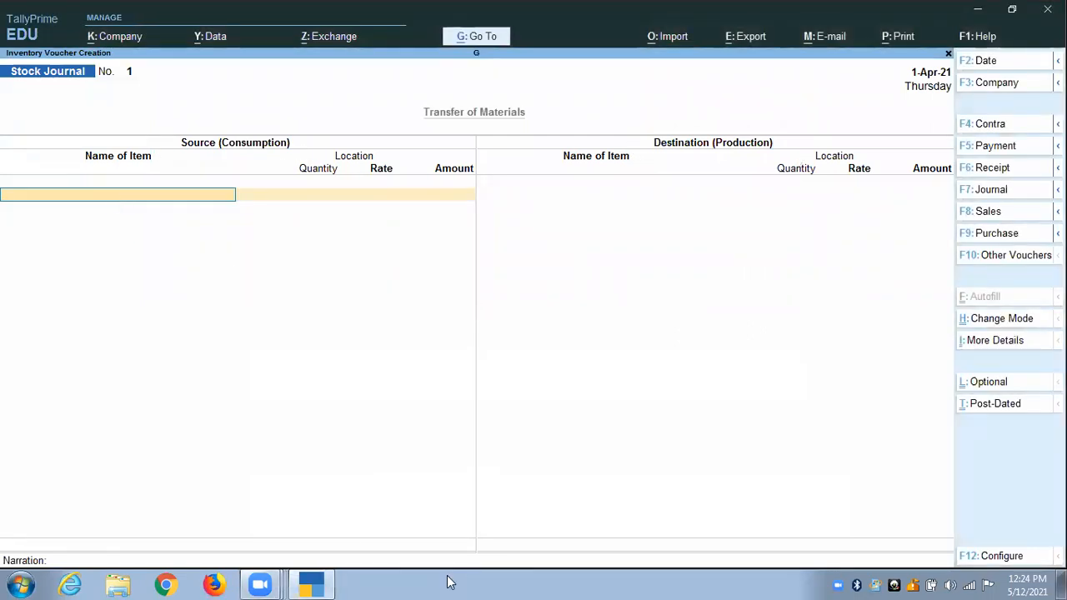
key(space)
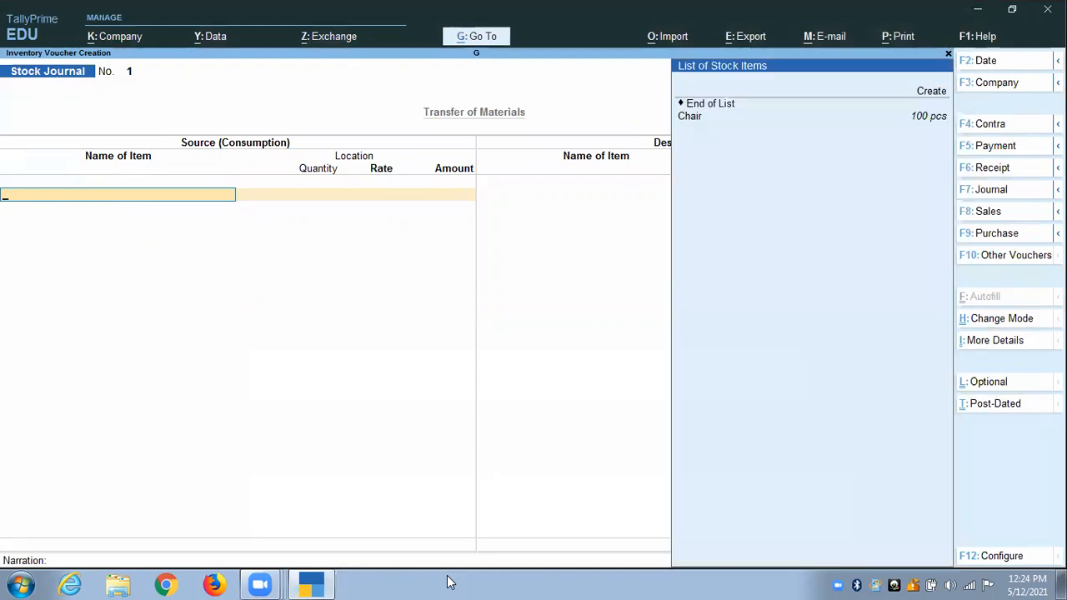
key(Down)
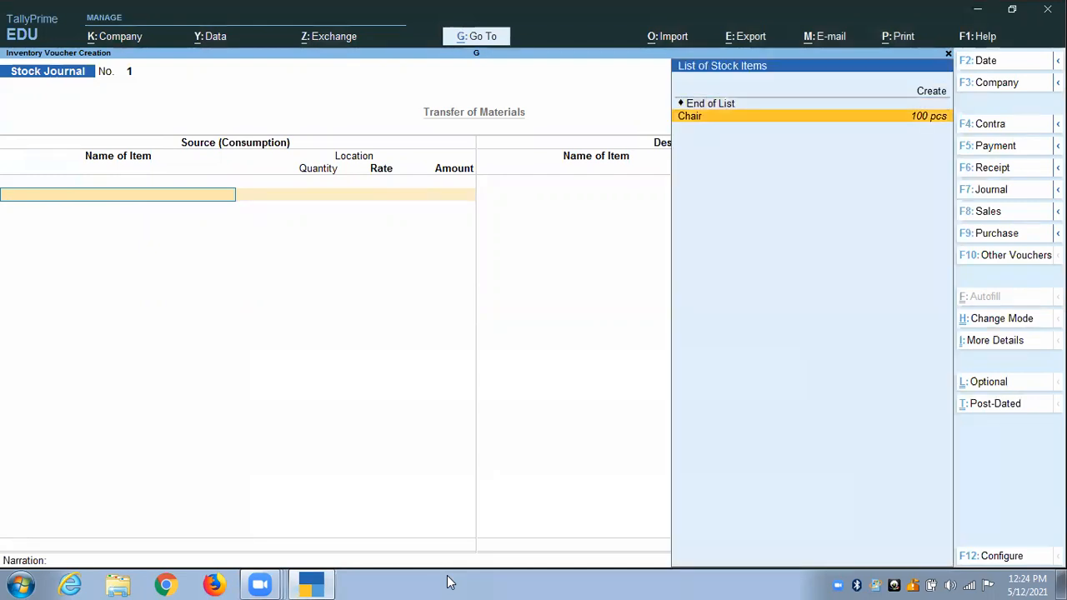
key(Return)
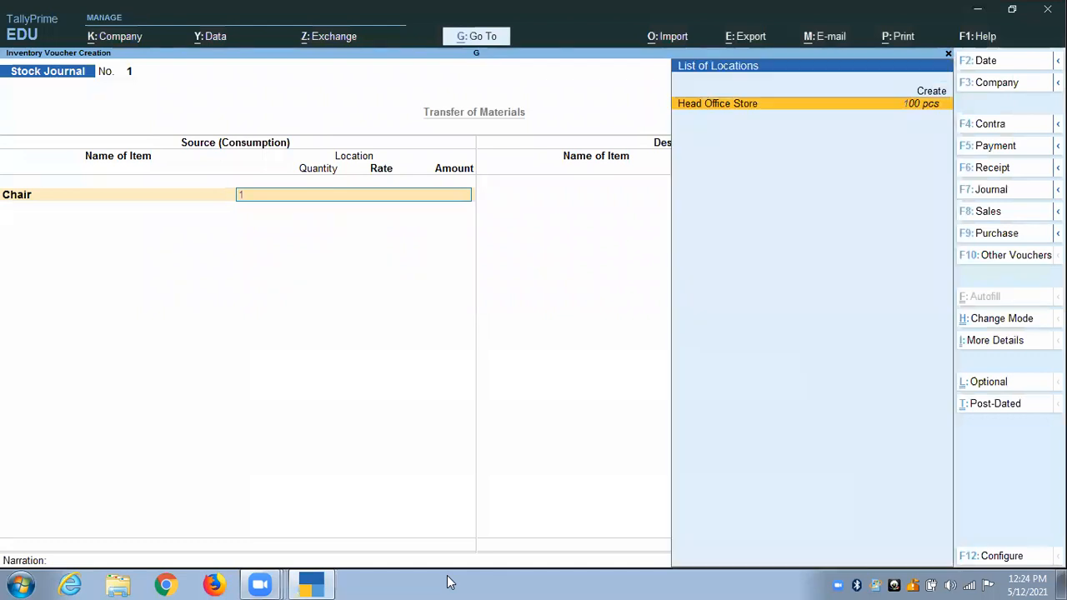
text(100)
key(Return)
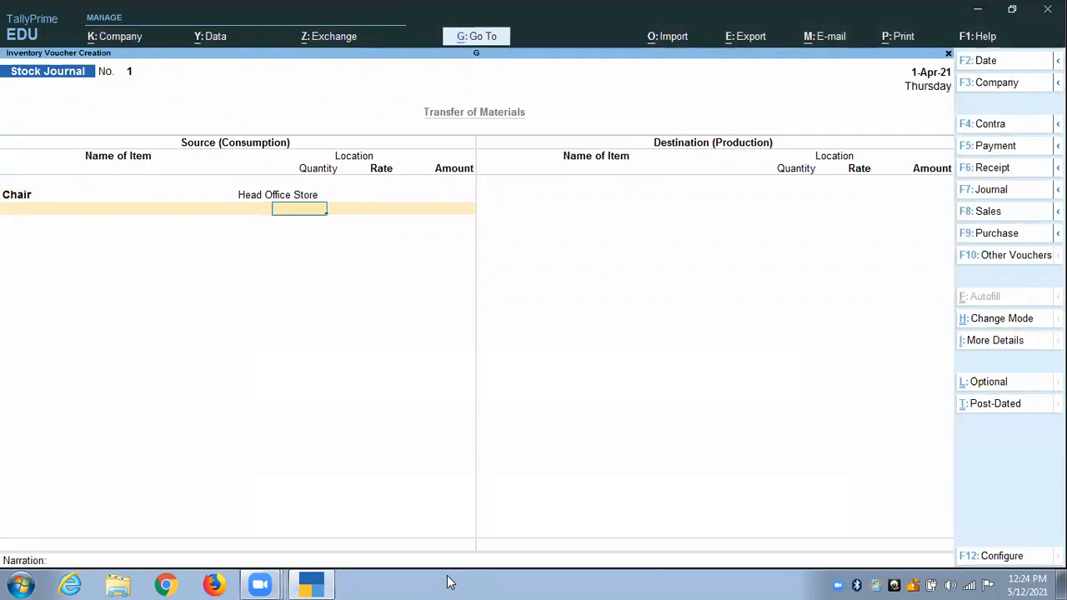
text(100)
key(Return)
key(Return)
key(Return)
key(Return)
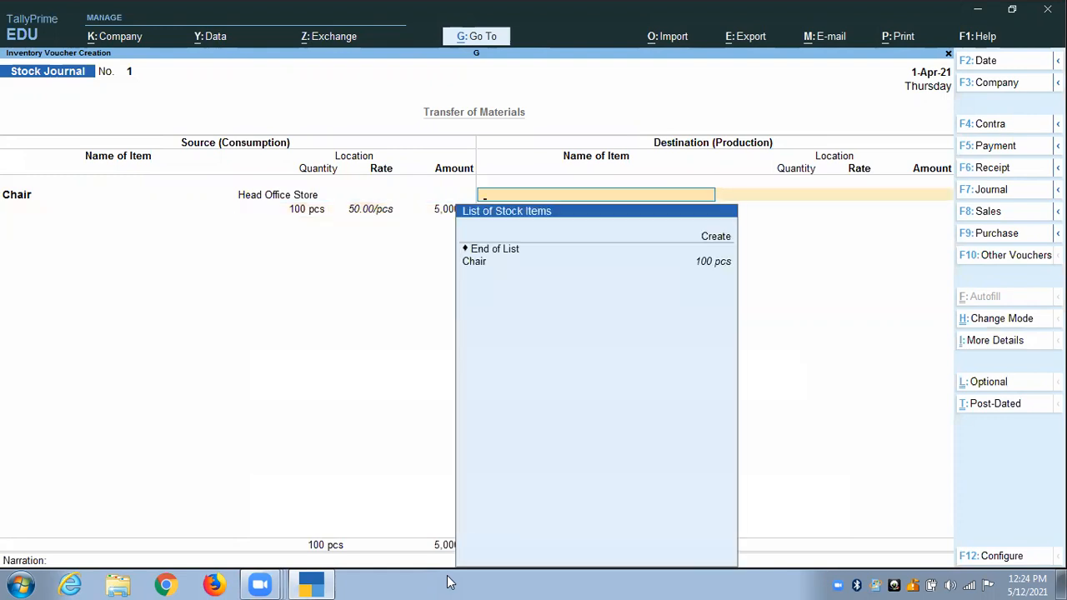
Enter Chair as the destination item at the Branch Office Store with a quantity of 100 pcs at 50.00/pcs.
key(Down)
key(Return)
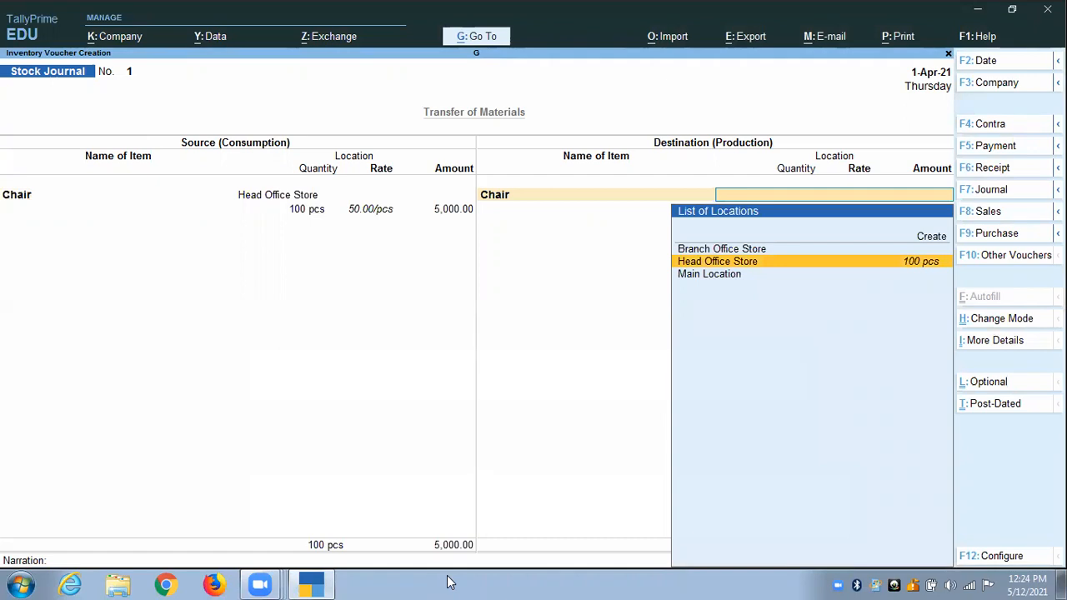
key(Up)
key(Return)
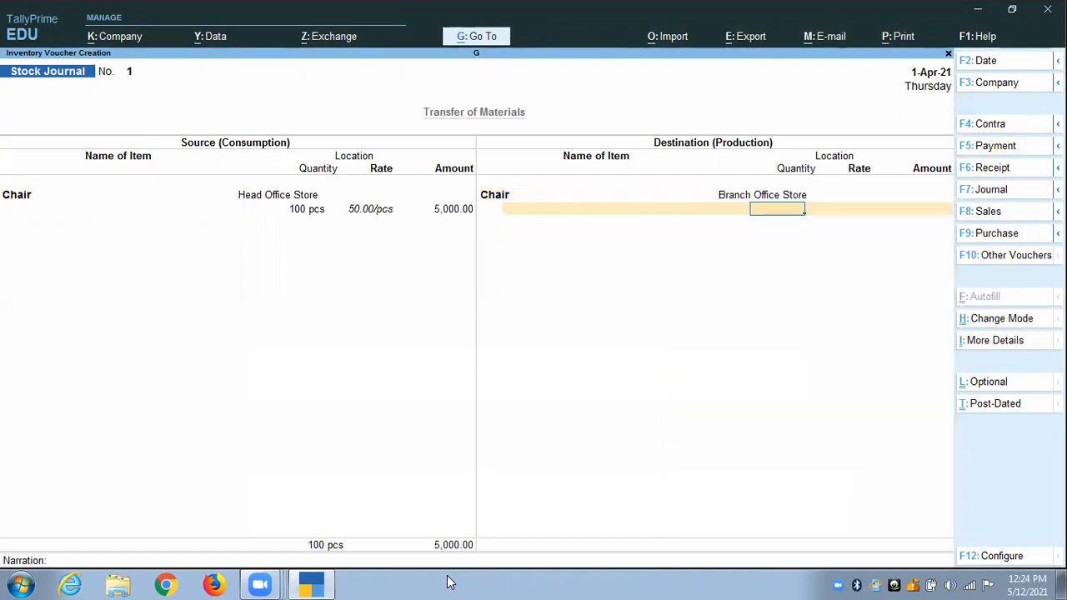
text(100)
key(Return)
key(Return)
key(Return)
key(Return)
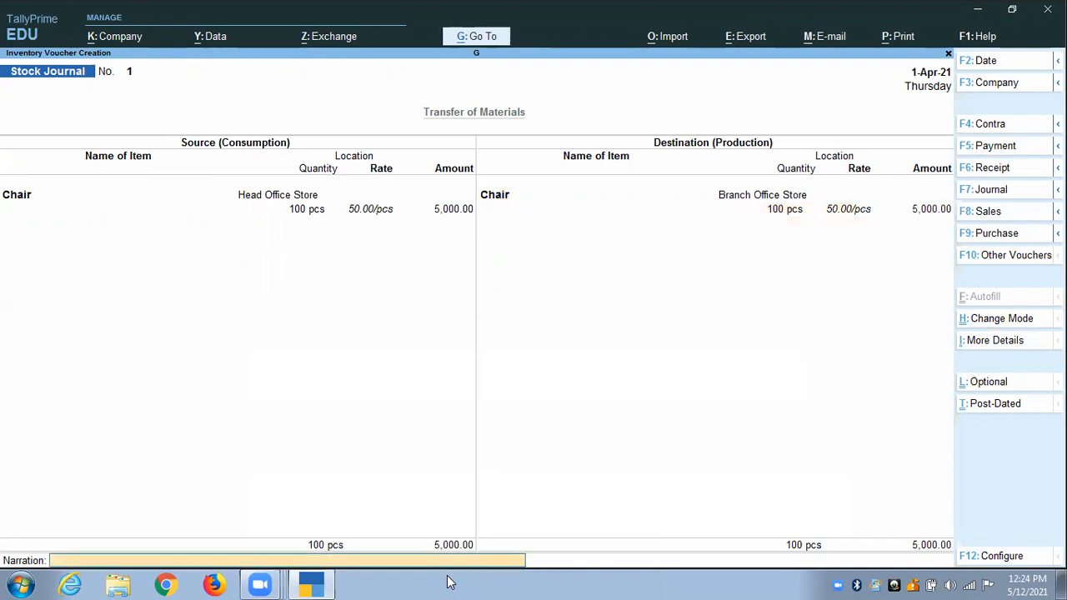
Save the stock journal voucher without a narration and return to the Gateway of Tally.
key(Return)
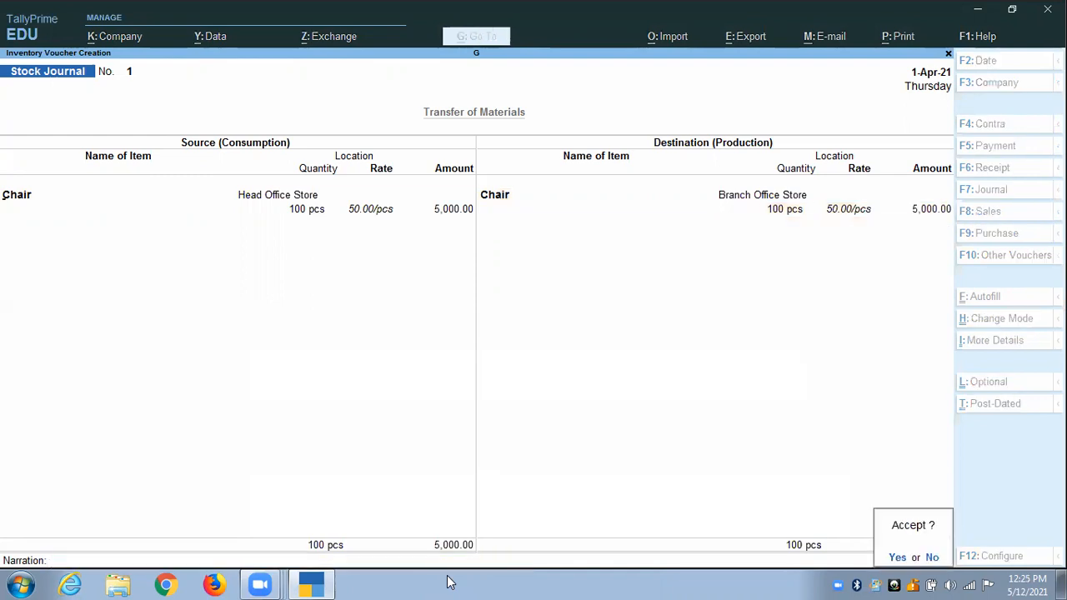
key(Return)
key(Escape)
key(Return)
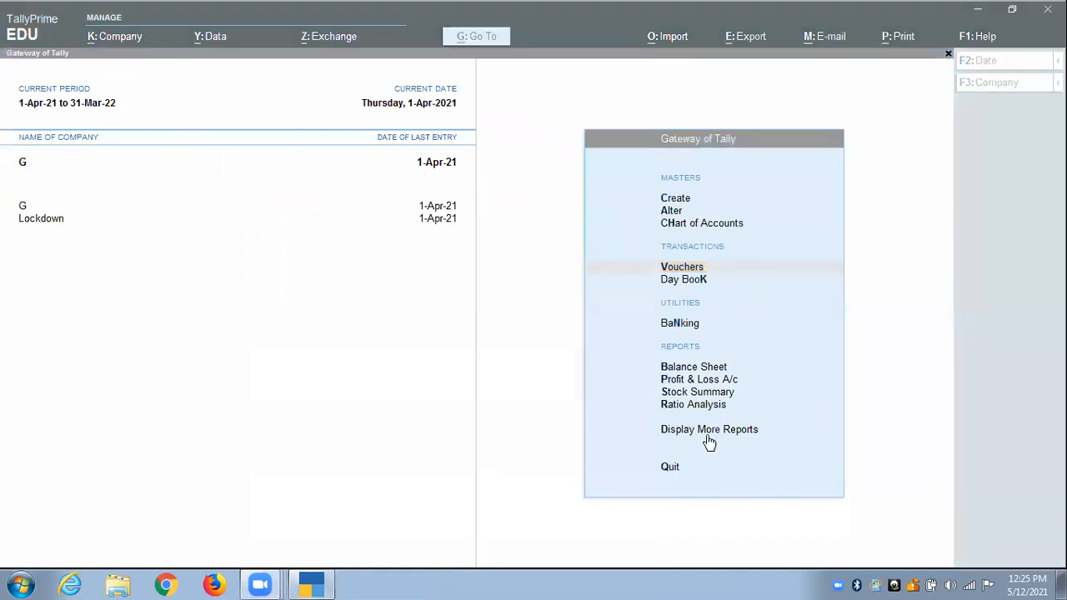
Open the Inventory Books reports from the additional reports.
click(707, 432)
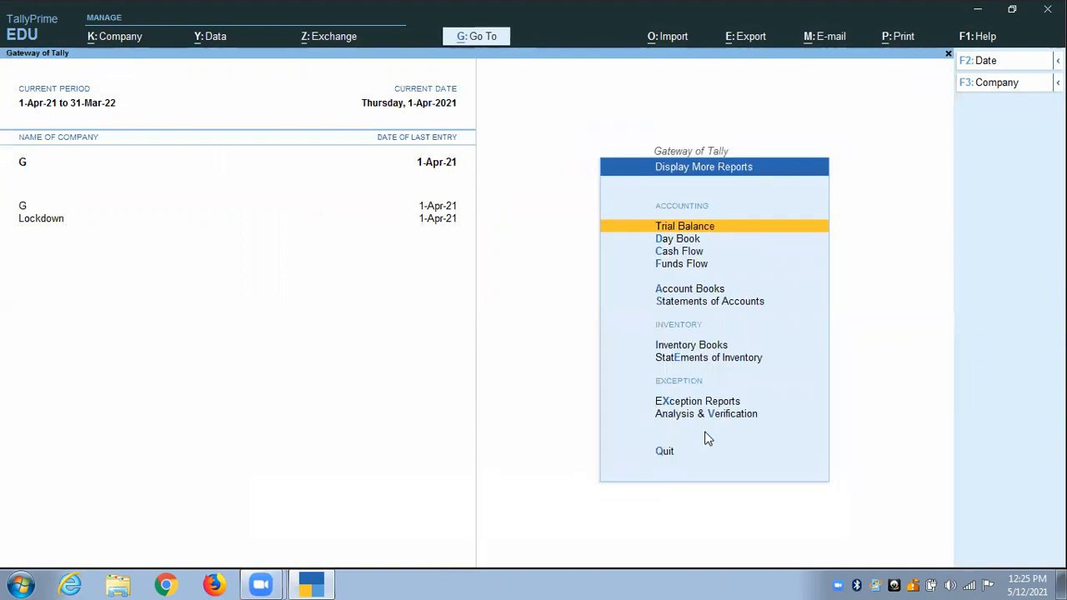
key(Down)
key(Down)
key(Down)
key(Down)
key(Down)
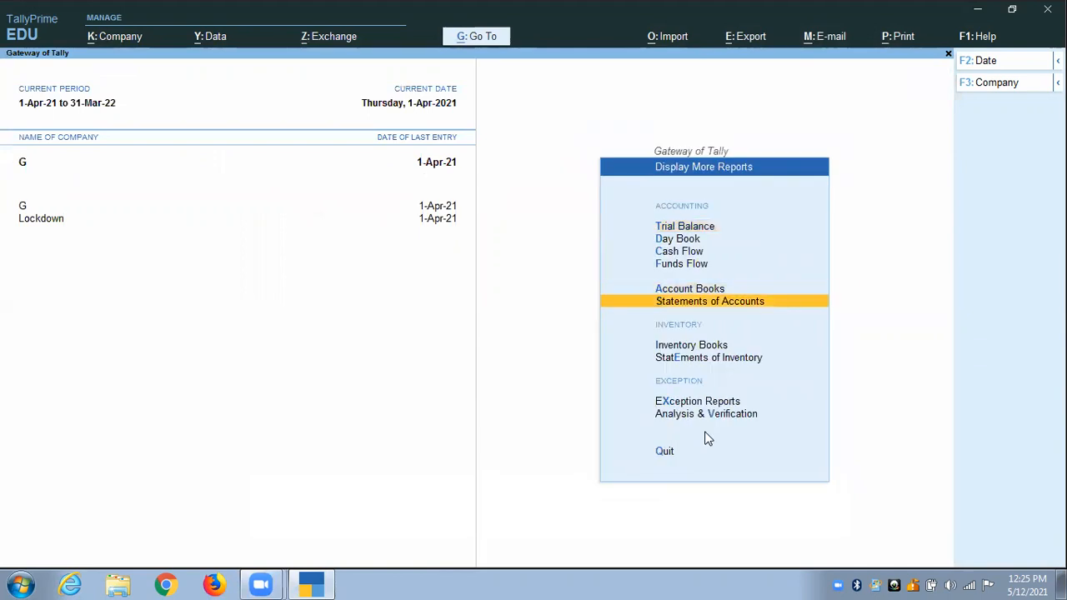
key(Down)
key(Down)
key(Up)
key(Return)
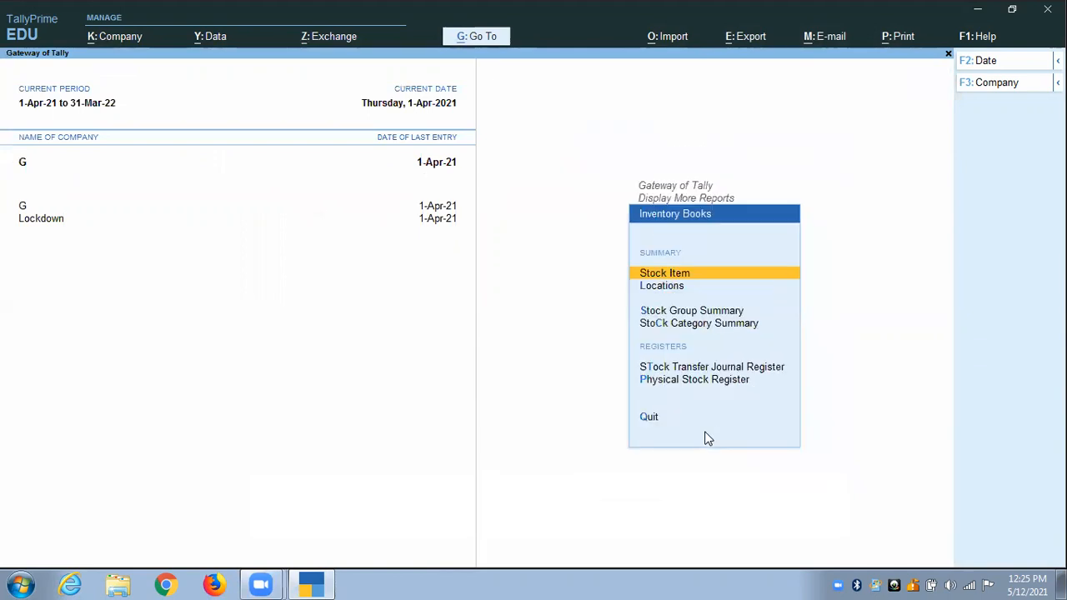
Check the location summary of the Head Office Store for remaining stock.
key(Down)
key(Return)
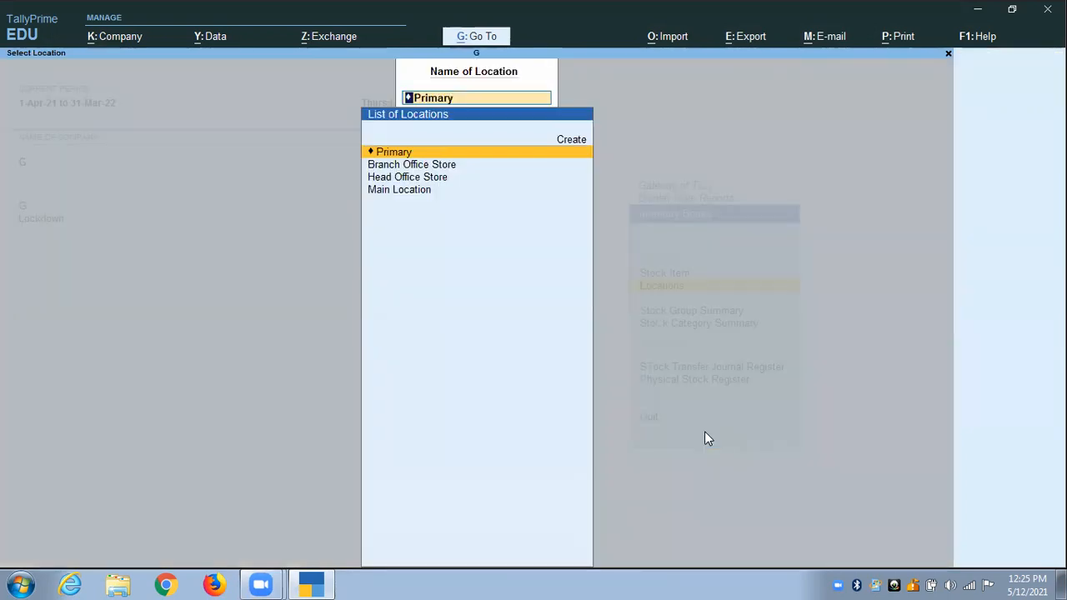
key(Down)
key(Down)
key(Return)
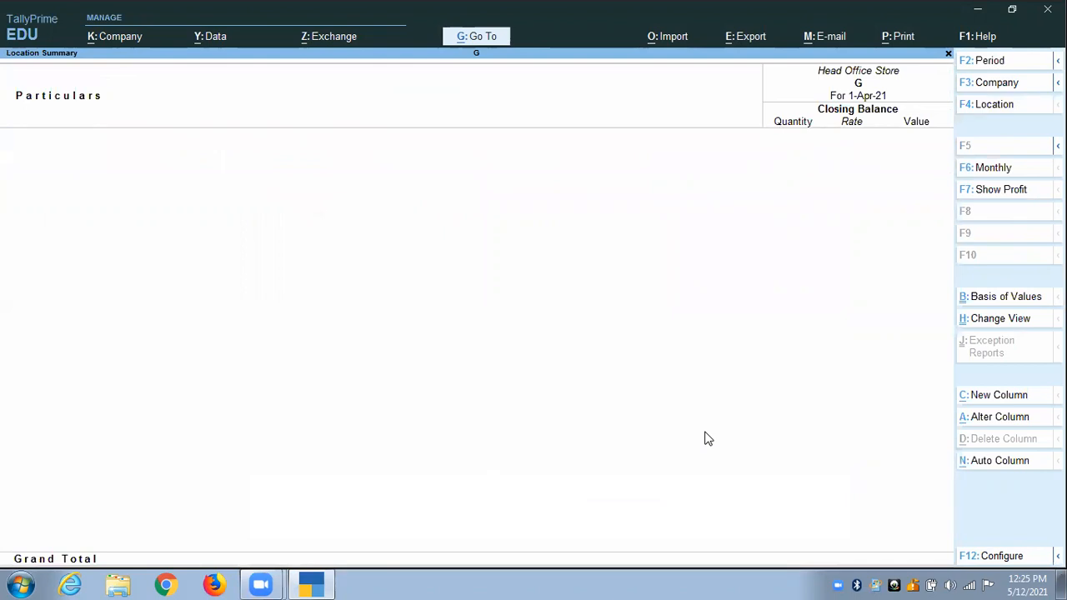
key(Escape)
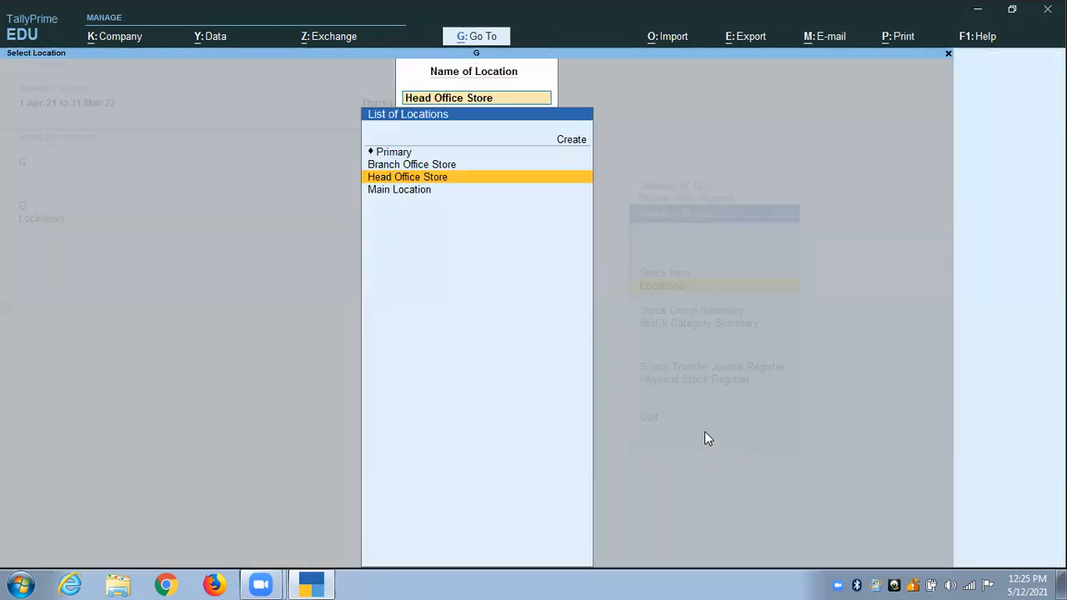
Check the location summary of the Branch Office Store for the transferred stock.
key(Up)
key(Return)
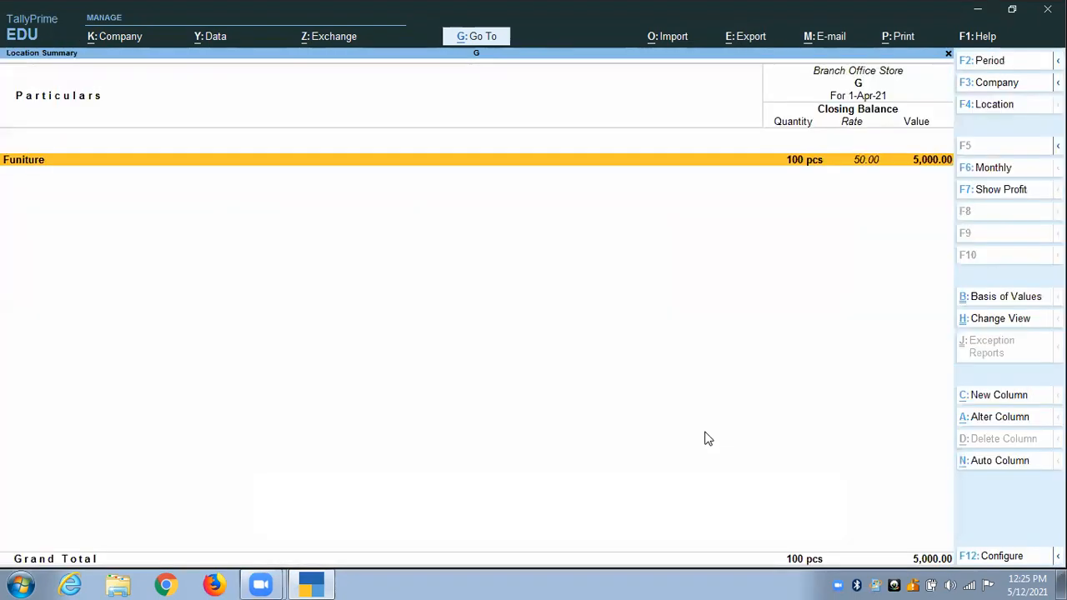
key(Escape)
key(Escape)
key(Escape)
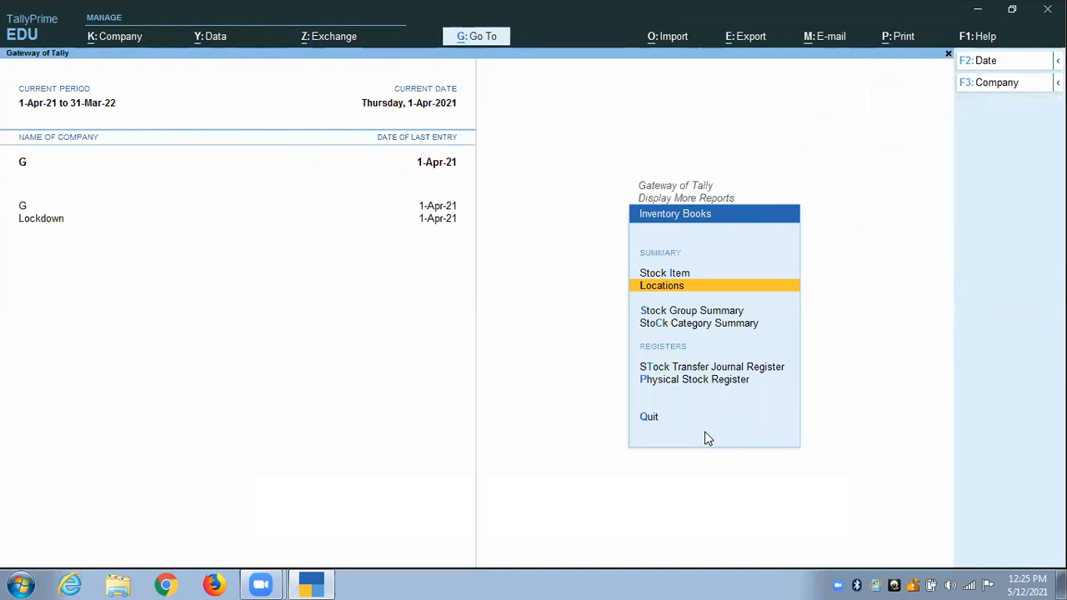
Review the monthly stock item summary of Chair, including its inward and outward quantities.
key(Up)
key(Return)
key(Return)
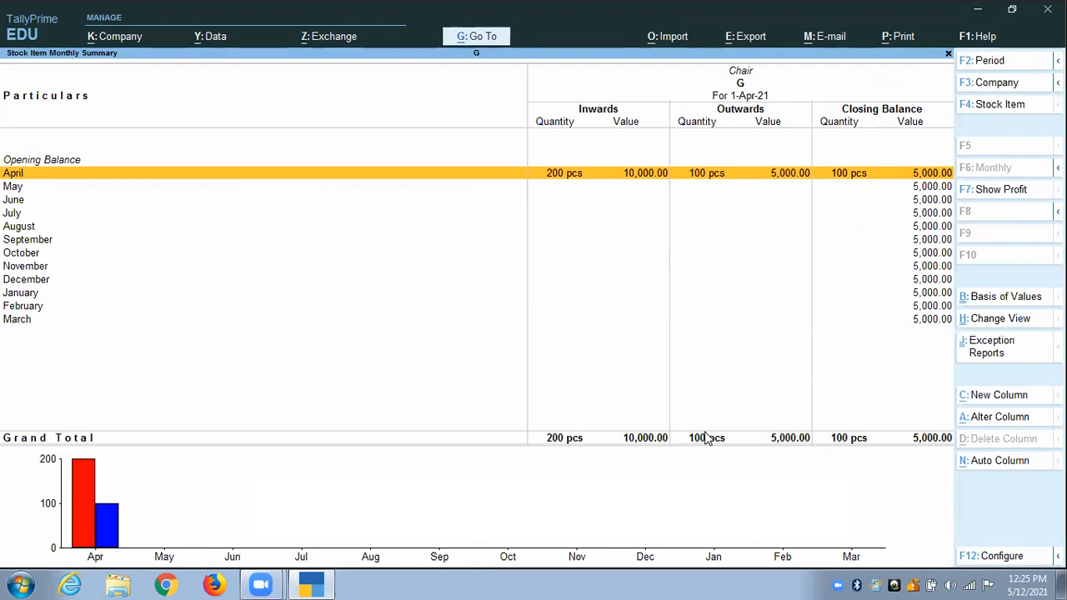
key(Escape)
key(Escape)
key(Escape)
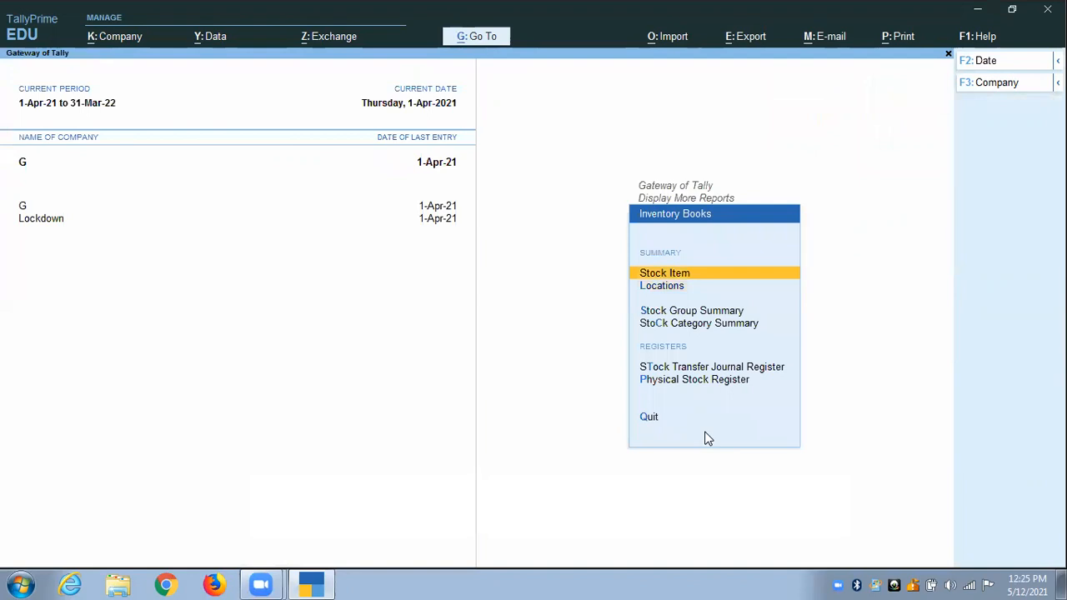
Run a Stock Query on Chair to examine its location details, and return to the Gateway of Tally.
key(Escape)
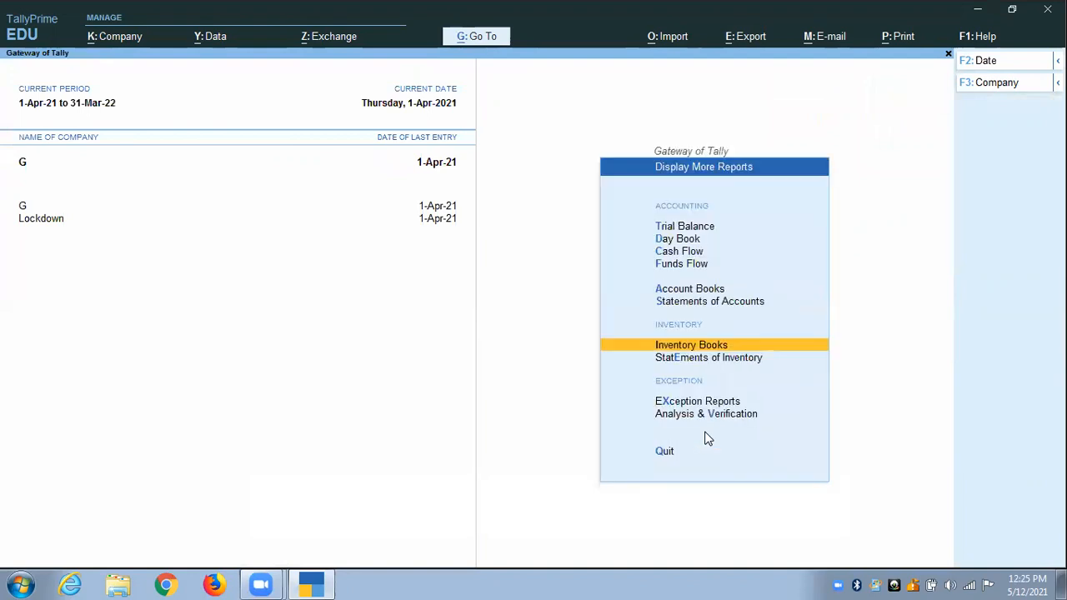
key(Down)
key(Return)
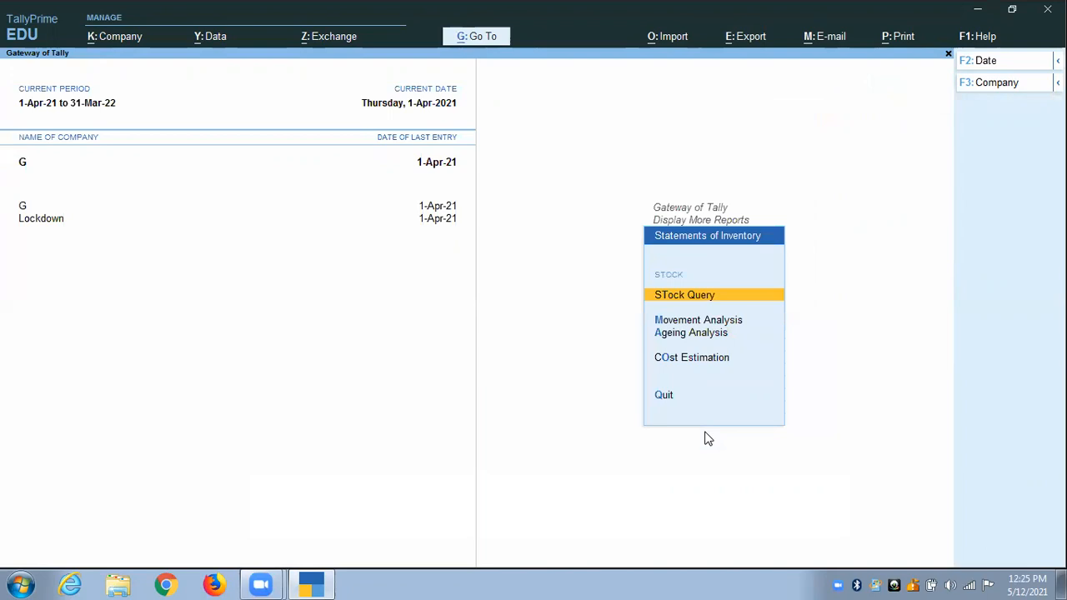
key(Return)
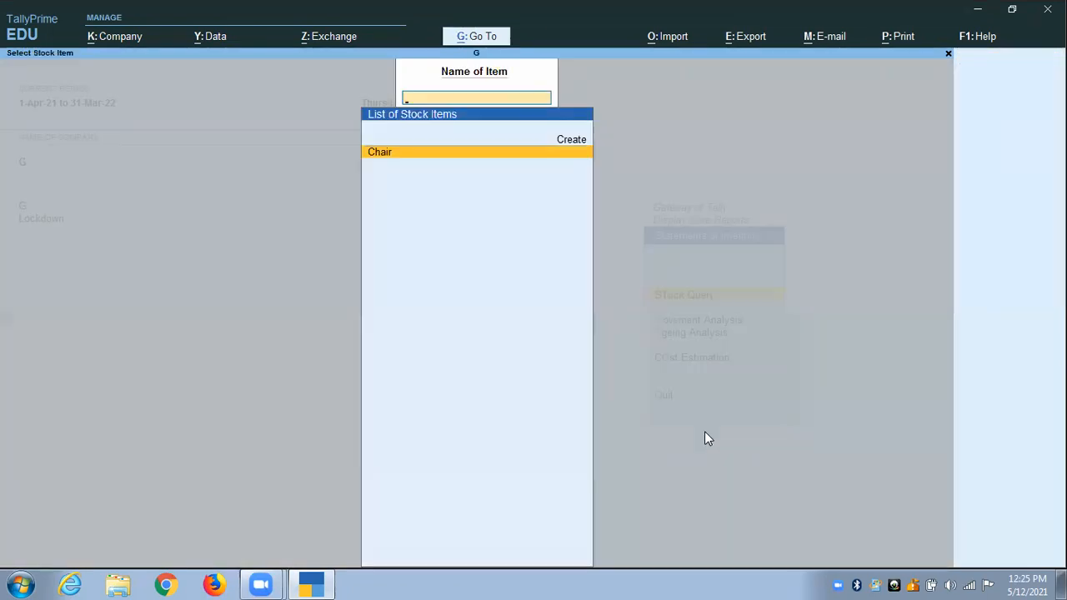
key(Return)
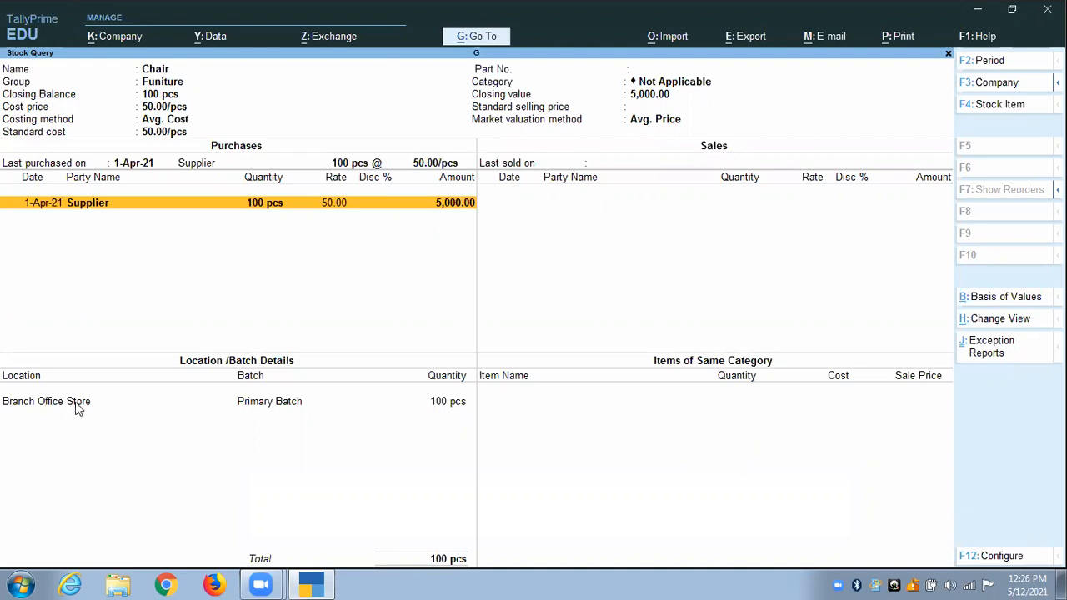
key(Escape)
key(Escape)
key(Escape)
key(Escape)
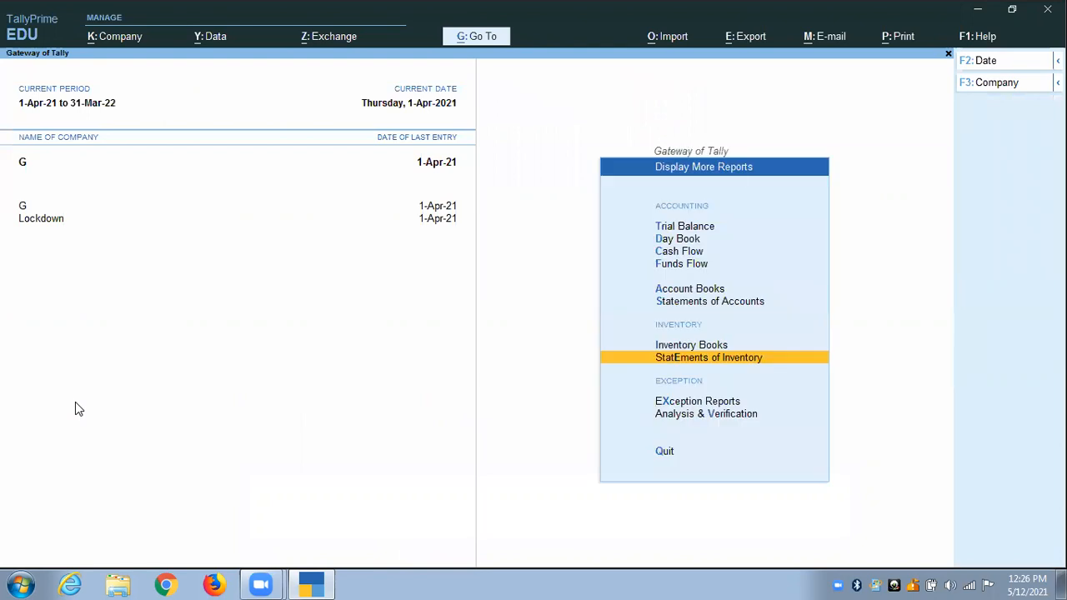
key(Escape)
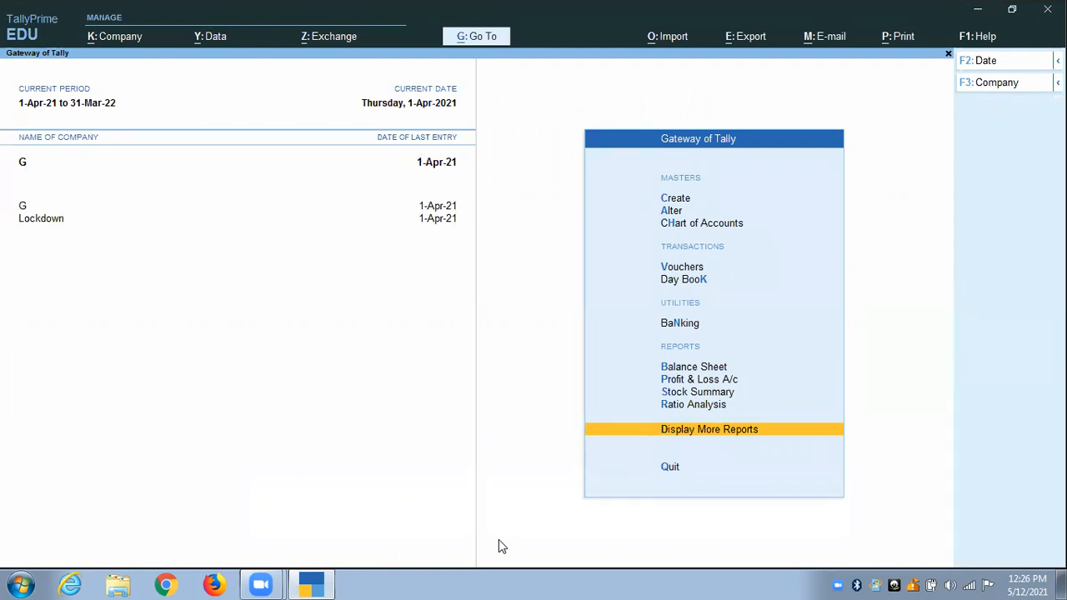
key(Return)
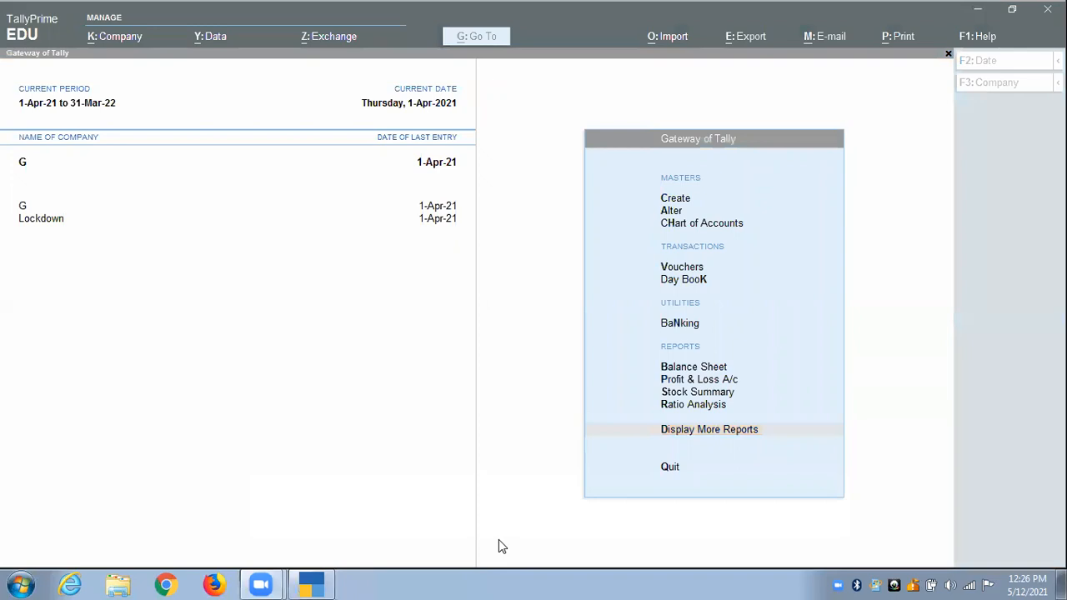